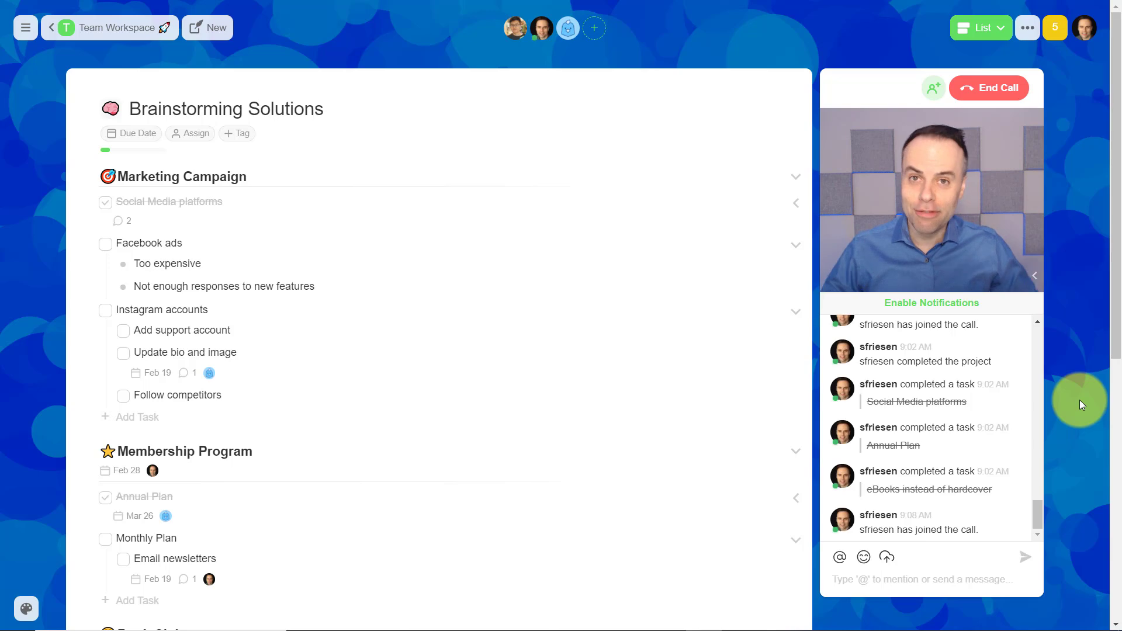
{"action": "scroll", "coordinate": [333, 329], "scroll_direction": "down", "scroll_amount": 2}
{"action": "scroll", "coordinate": [334, 326], "scroll_direction": "down", "scroll_amount": 2}
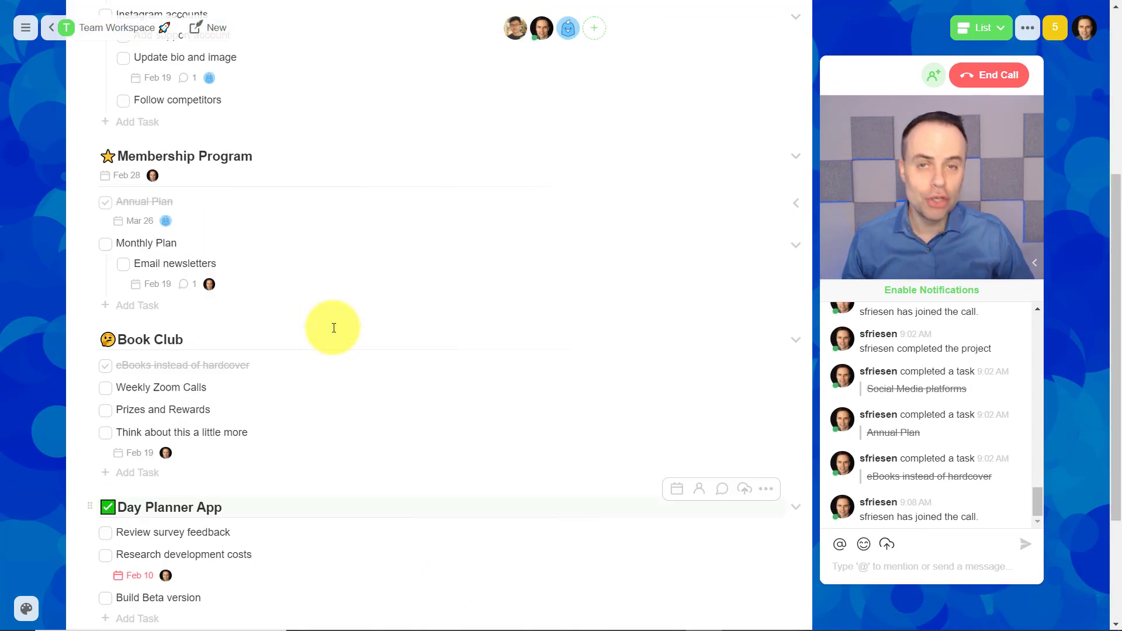
{"action": "scroll", "coordinate": [333, 327], "scroll_direction": "up", "scroll_amount": 4}
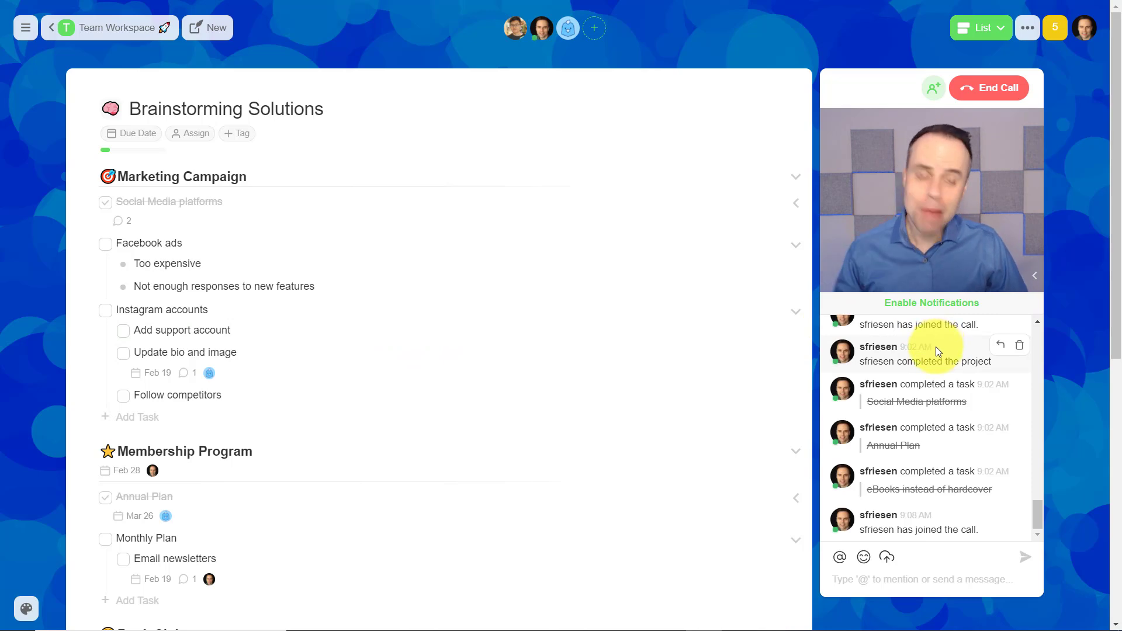
{"action": "scroll", "coordinate": [966, 406], "scroll_direction": "down", "scroll_amount": 1}
{"action": "scroll", "coordinate": [966, 406], "scroll_direction": "down", "scroll_amount": 5}
{"action": "scroll", "coordinate": [968, 413], "scroll_direction": "up", "scroll_amount": 4}
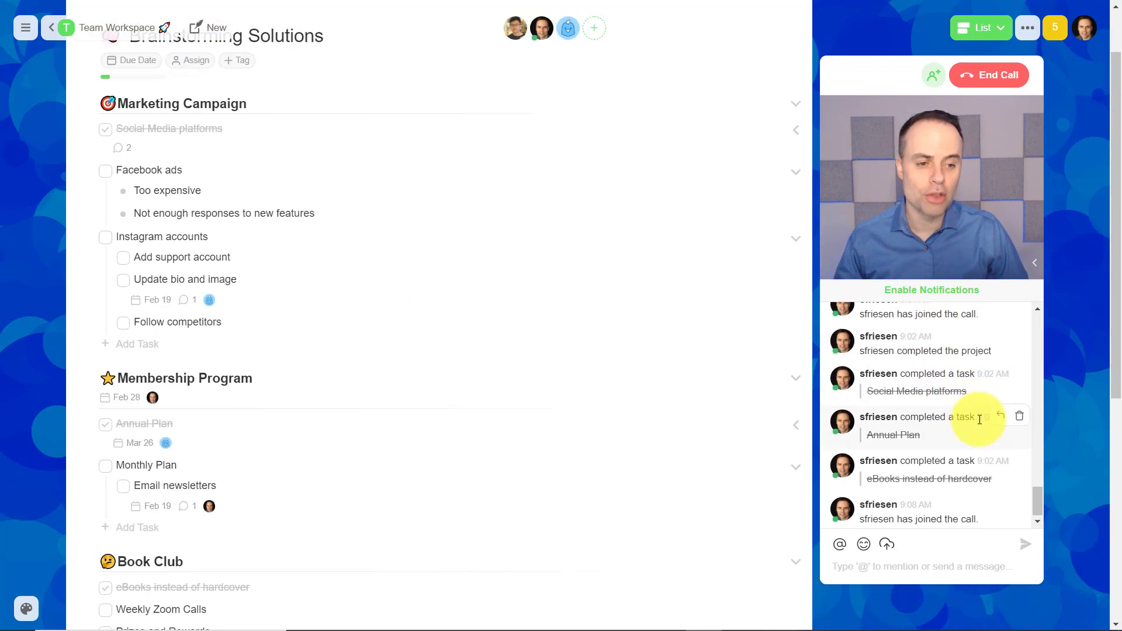
{"action": "scroll", "coordinate": [972, 418], "scroll_direction": "up", "scroll_amount": 3}
{"action": "left_click_drag", "start_coordinate": [1033, 447], "coordinate": [1031, 377]}
{"action": "scroll", "coordinate": [676, 380], "scroll_direction": "up", "scroll_amount": 2}
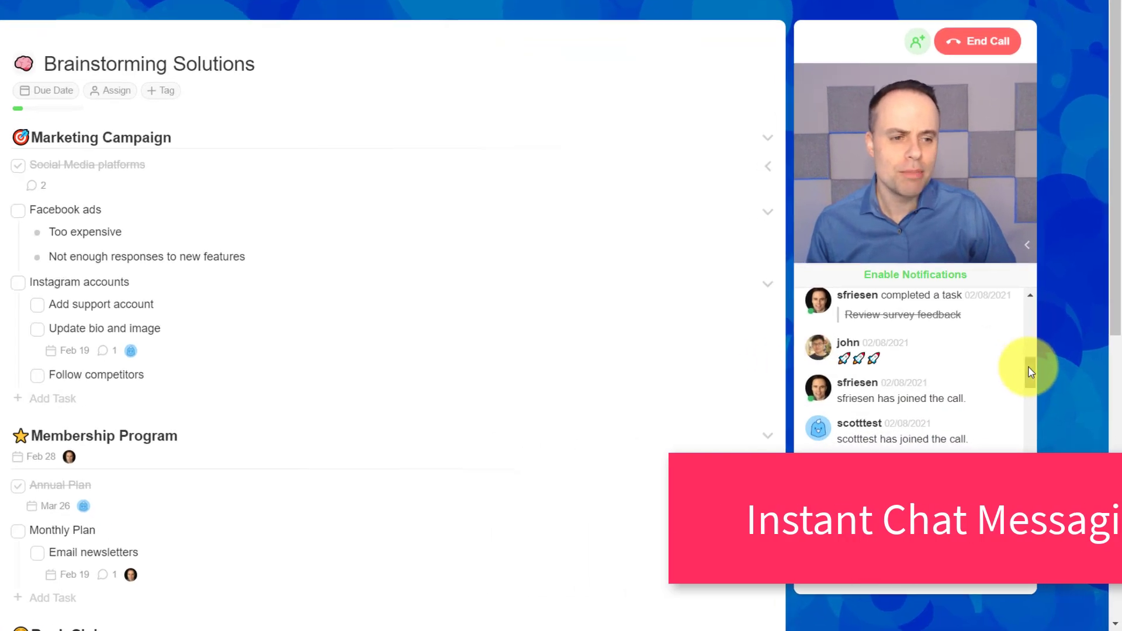
{"action": "scroll", "coordinate": [1033, 399], "scroll_direction": "down", "scroll_amount": 1}
{"action": "left_click_drag", "start_coordinate": [1016, 345], "coordinate": [1016, 380]}
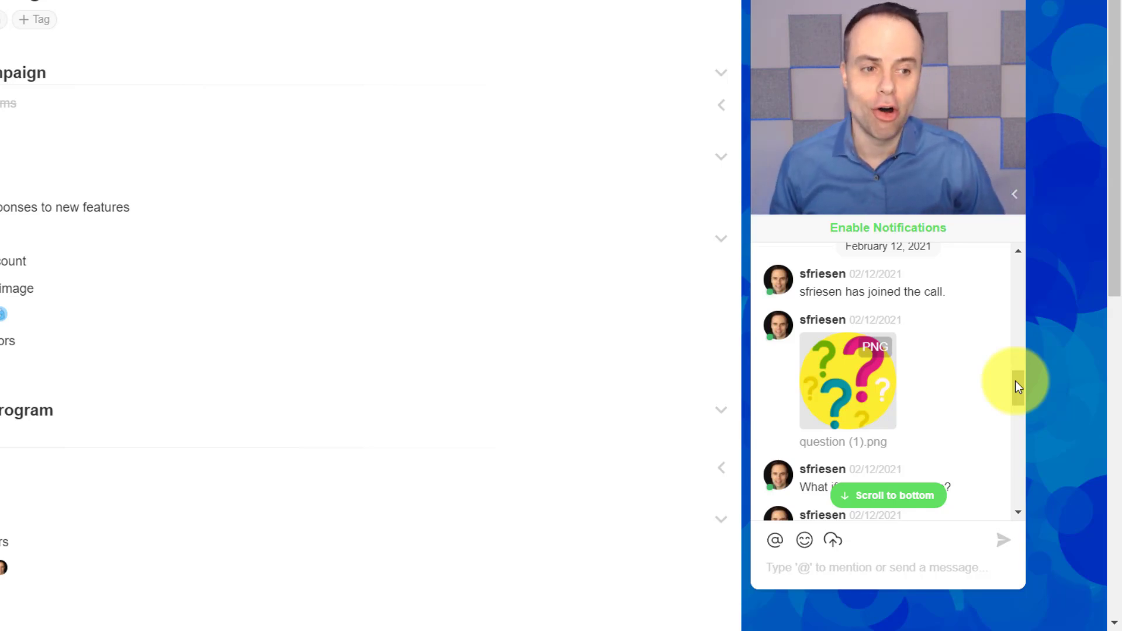
{"action": "left_click_drag", "start_coordinate": [1015, 380], "coordinate": [1014, 482]}
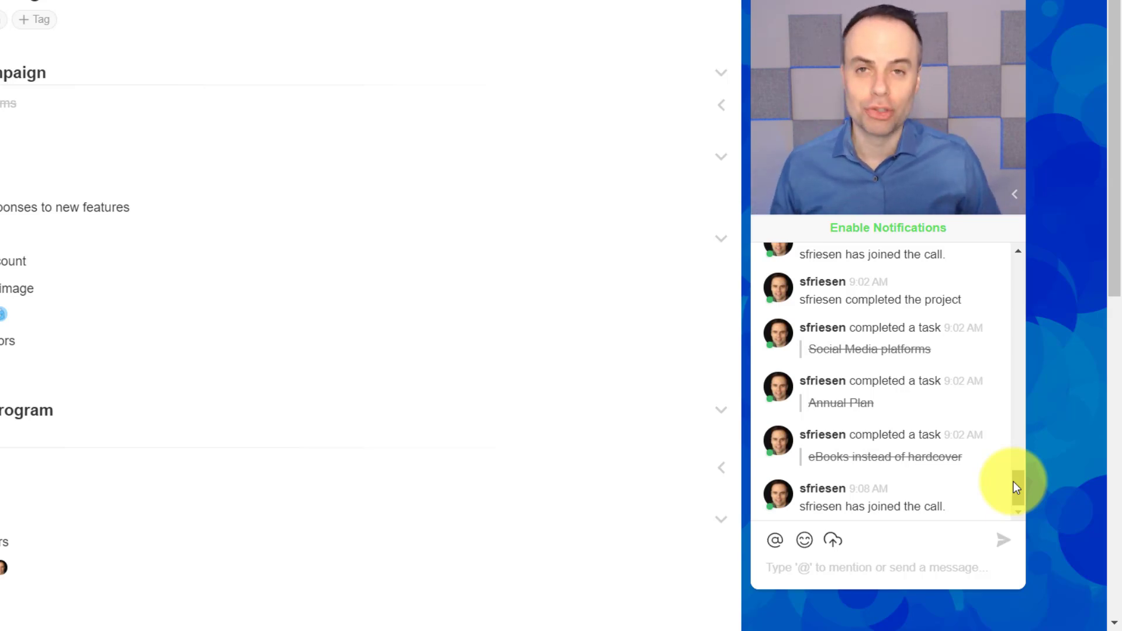
{"action": "mouse_move", "coordinate": [1014, 482]}
{"action": "left_mouse_down"}
{"action": "mouse_move", "coordinate": [1028, 464]}
{"action": "mouse_move", "coordinate": [1028, 491]}
{"action": "left_mouse_up"}
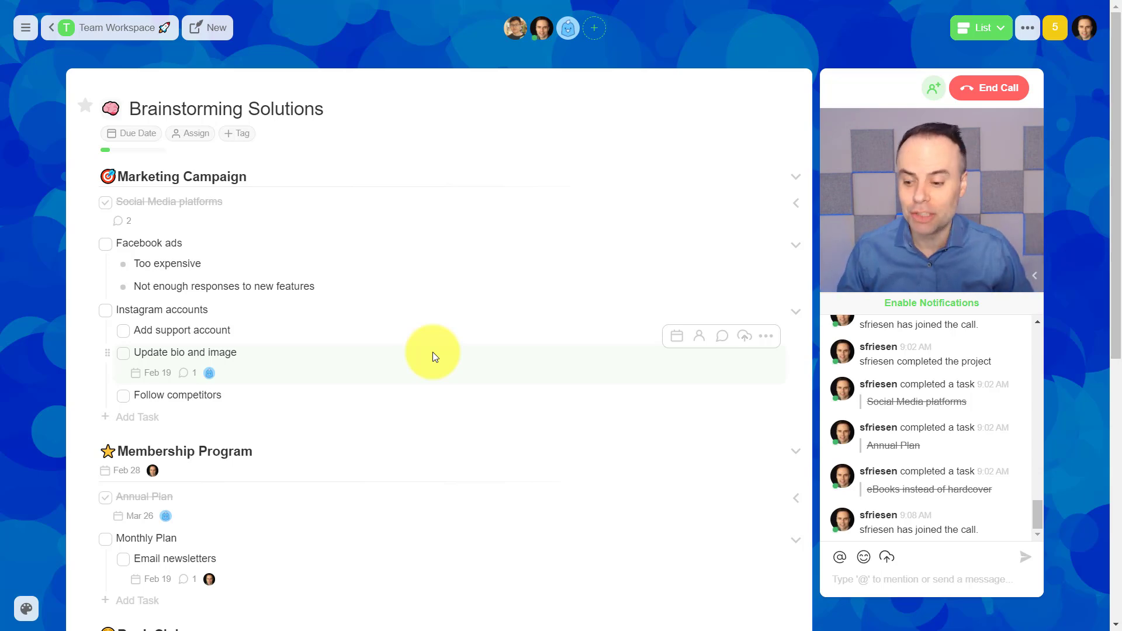
{"action": "scroll", "coordinate": [434, 324], "scroll_direction": "down", "scroll_amount": 1}
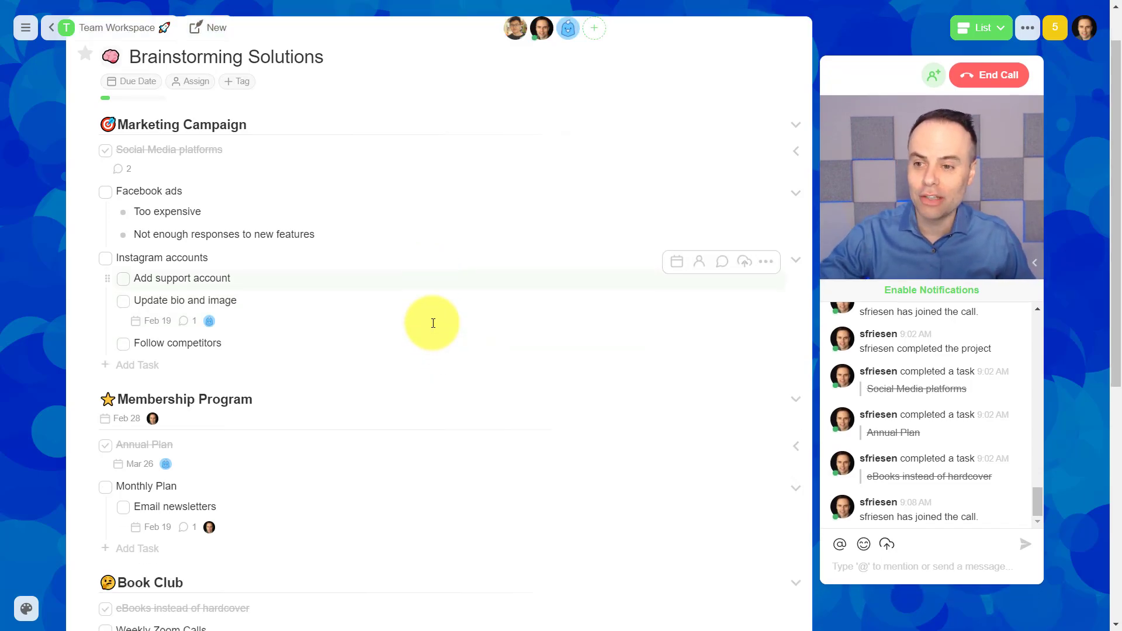
{"action": "scroll", "coordinate": [431, 327], "scroll_direction": "up", "scroll_amount": 1}
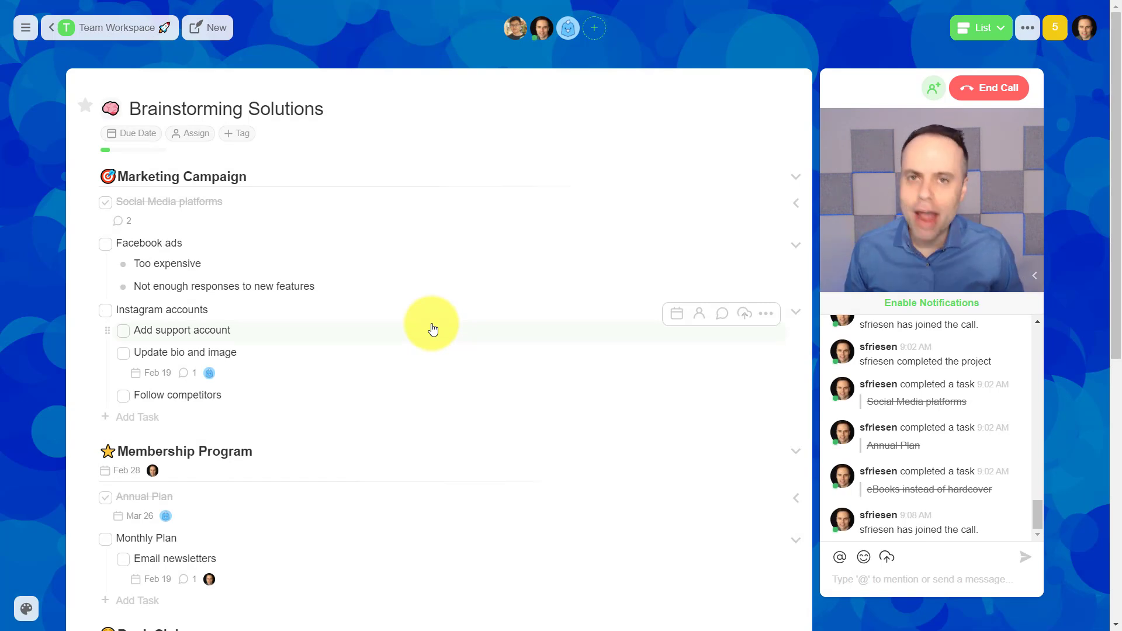
{"action": "scroll", "coordinate": [431, 322], "scroll_direction": "down", "scroll_amount": 1}
{"action": "scroll", "coordinate": [430, 321], "scroll_direction": "down", "scroll_amount": 1}
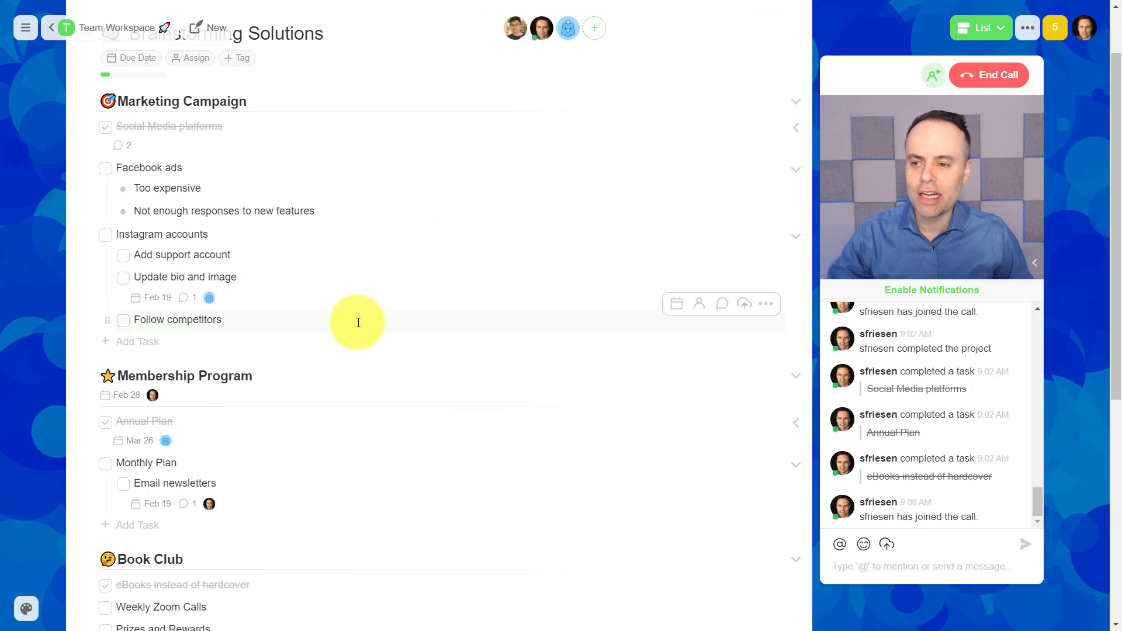
{"action": "scroll", "coordinate": [394, 321], "scroll_direction": "down", "scroll_amount": 3}
{"action": "scroll", "coordinate": [290, 272], "scroll_direction": "up", "scroll_amount": 3}
{"action": "mouse_move", "coordinate": [281, 279]}
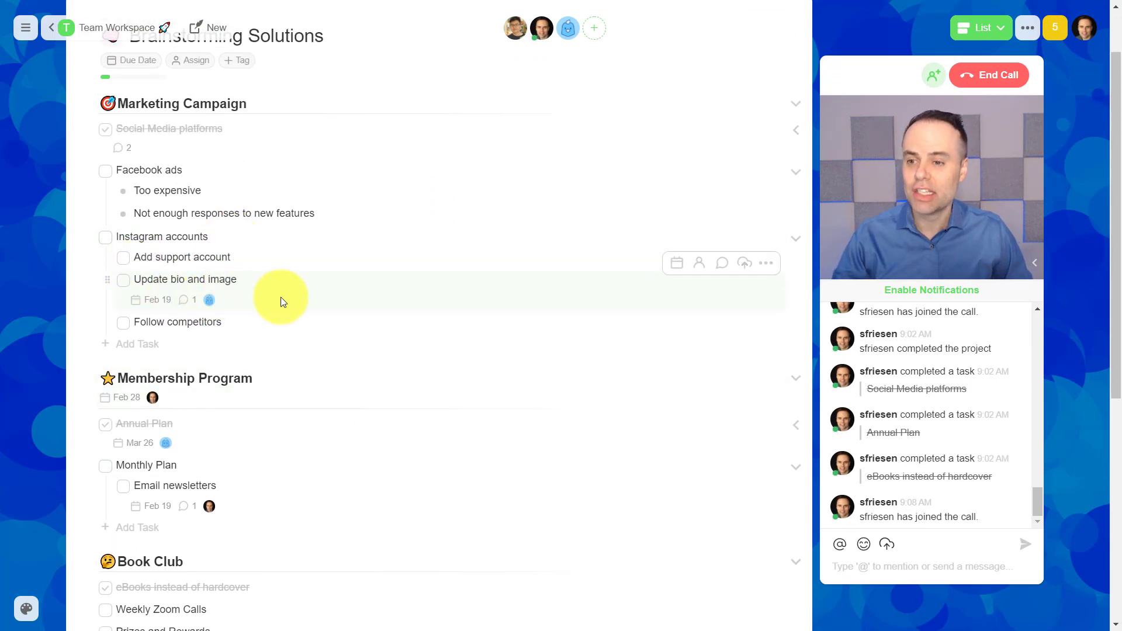
{"action": "scroll", "coordinate": [246, 302], "scroll_direction": "down", "scroll_amount": 1}
{"action": "scroll", "coordinate": [298, 317], "scroll_direction": "down", "scroll_amount": 2}
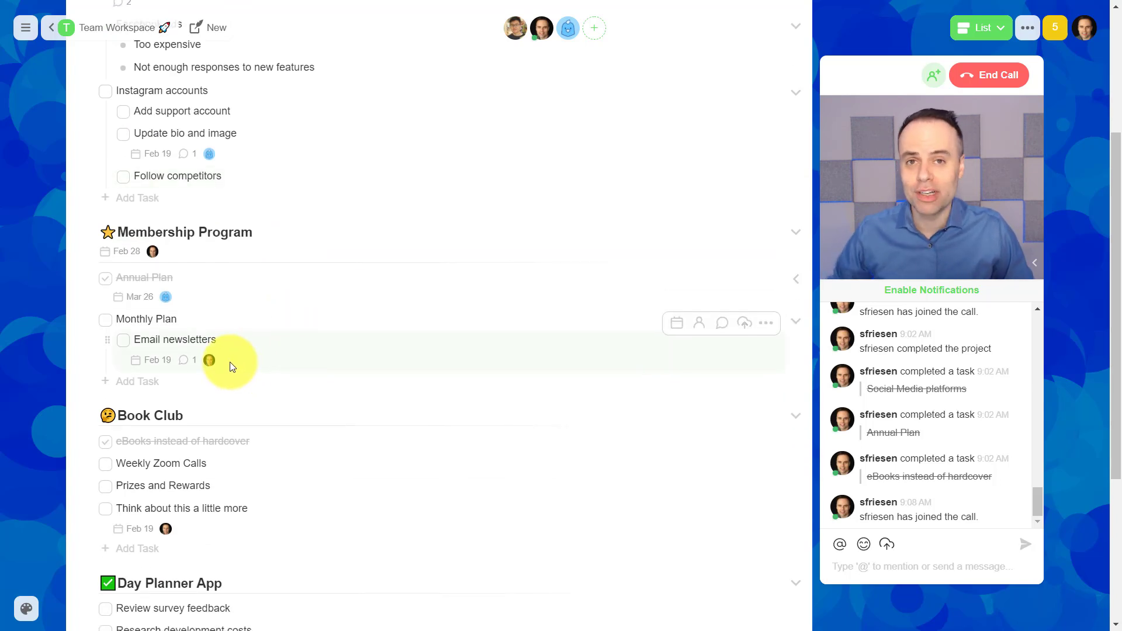
{"action": "scroll", "coordinate": [229, 363], "scroll_direction": "up", "scroll_amount": 3}
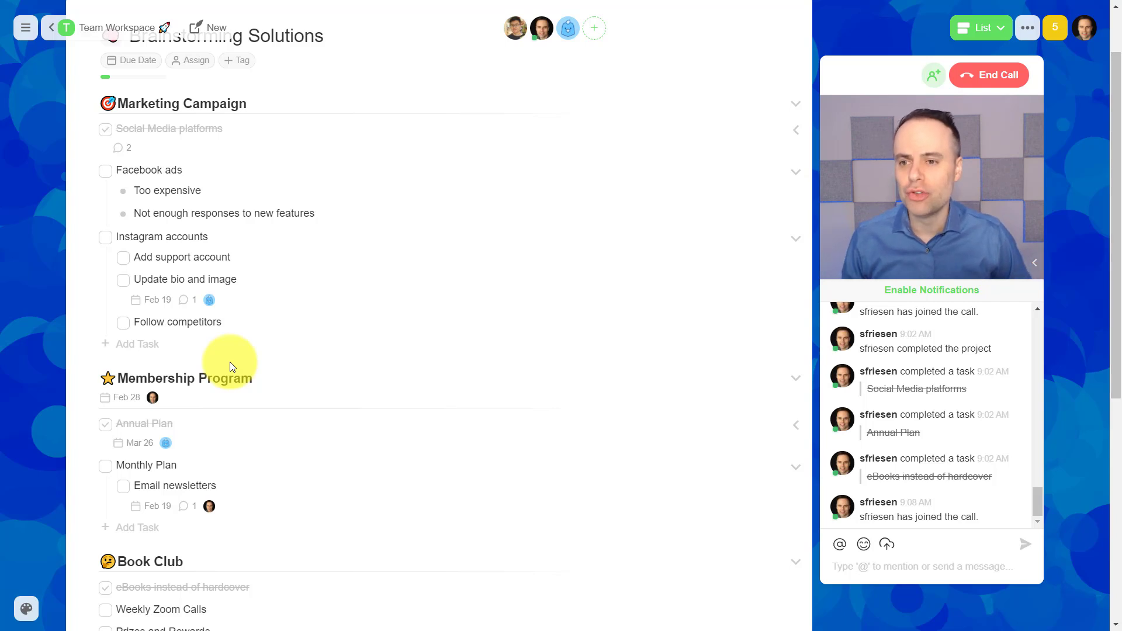
{"action": "scroll", "coordinate": [231, 362], "scroll_direction": "up", "scroll_amount": 2}
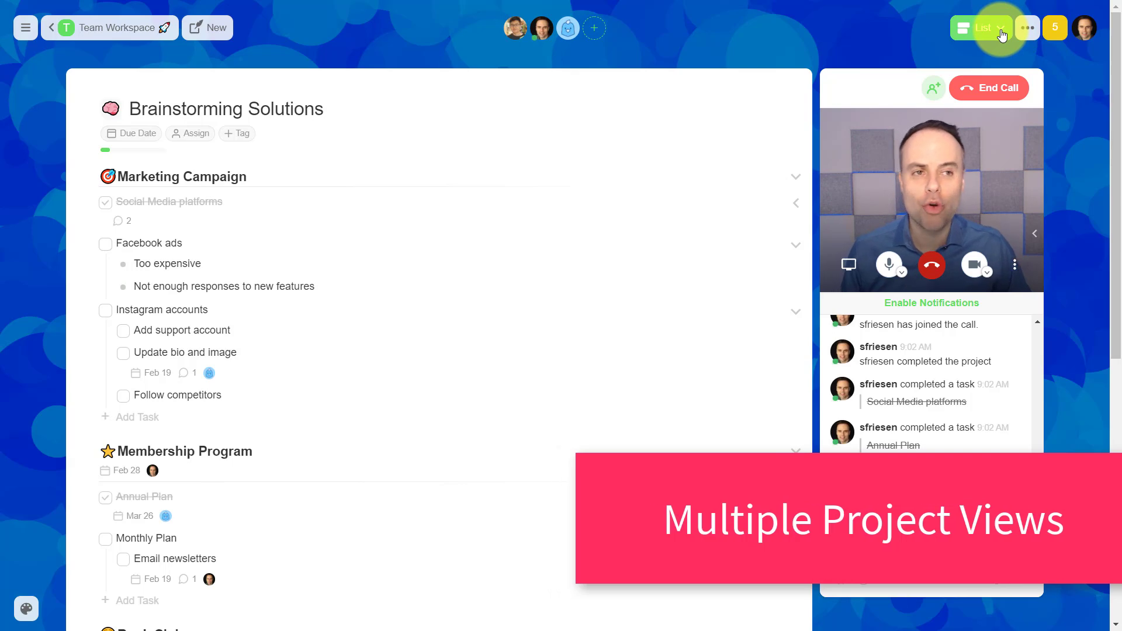
{"action": "scroll", "coordinate": [283, 319], "scroll_direction": "down", "scroll_amount": 3}
{"action": "scroll", "coordinate": [286, 317], "scroll_direction": "down", "scroll_amount": 2}
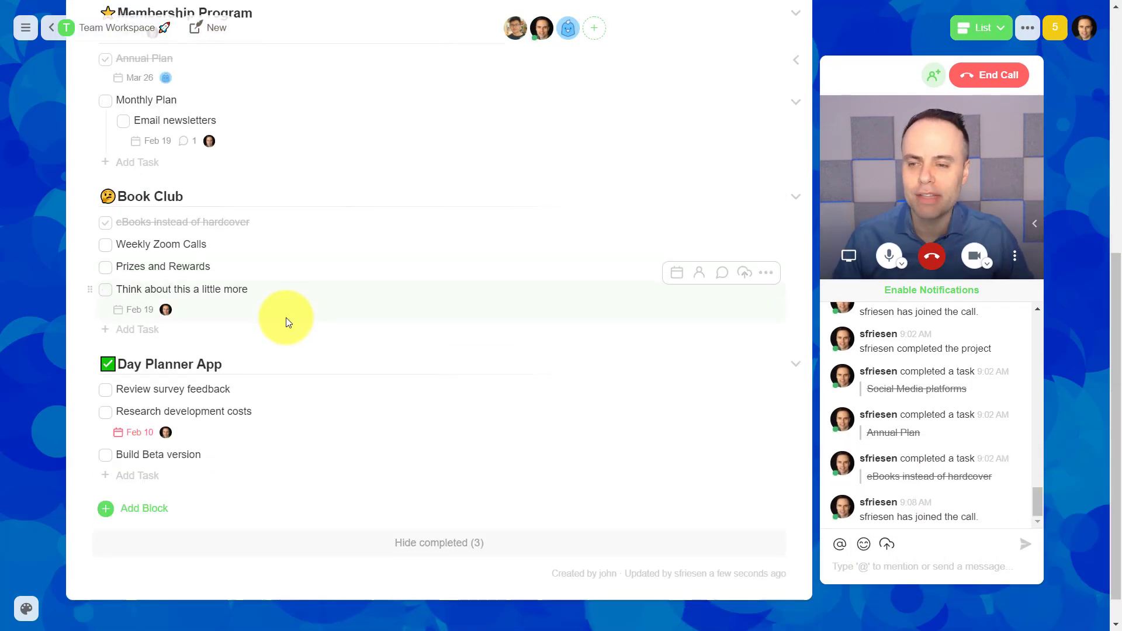
{"action": "scroll", "coordinate": [287, 317], "scroll_direction": "up", "scroll_amount": 5}
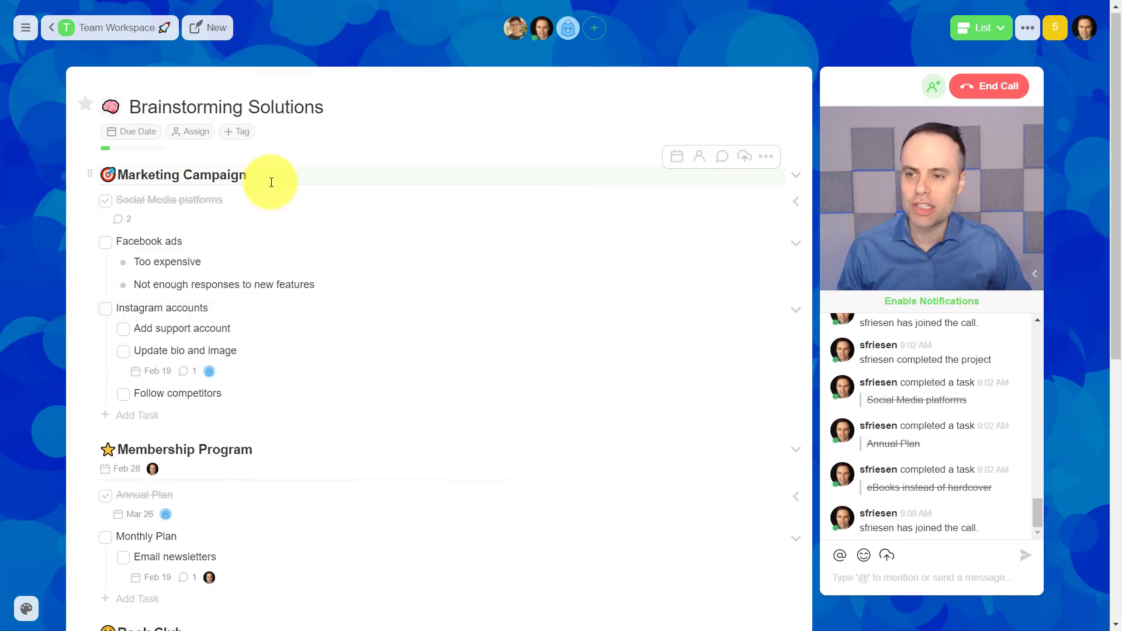
{"action": "scroll", "coordinate": [295, 322], "scroll_direction": "down", "scroll_amount": 2}
{"action": "scroll", "coordinate": [294, 323], "scroll_direction": "up", "scroll_amount": 2}
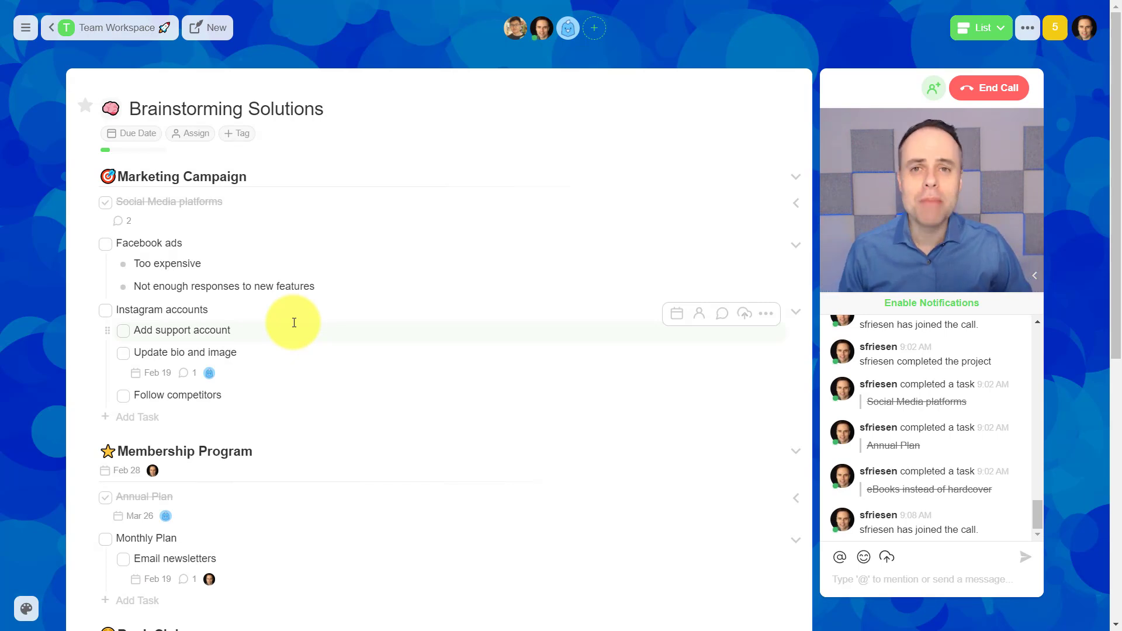
- Switch Brainstorming Solutions to Board view, then to Action view
{"action": "left_click", "coordinate": [997, 35]}
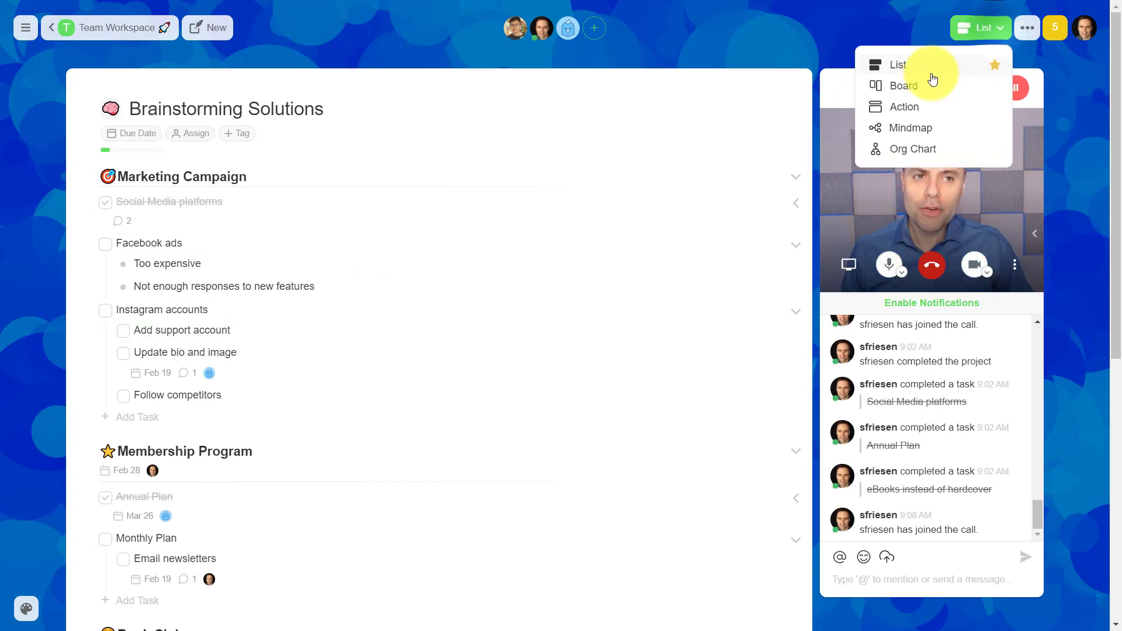
{"action": "left_click", "coordinate": [907, 87]}
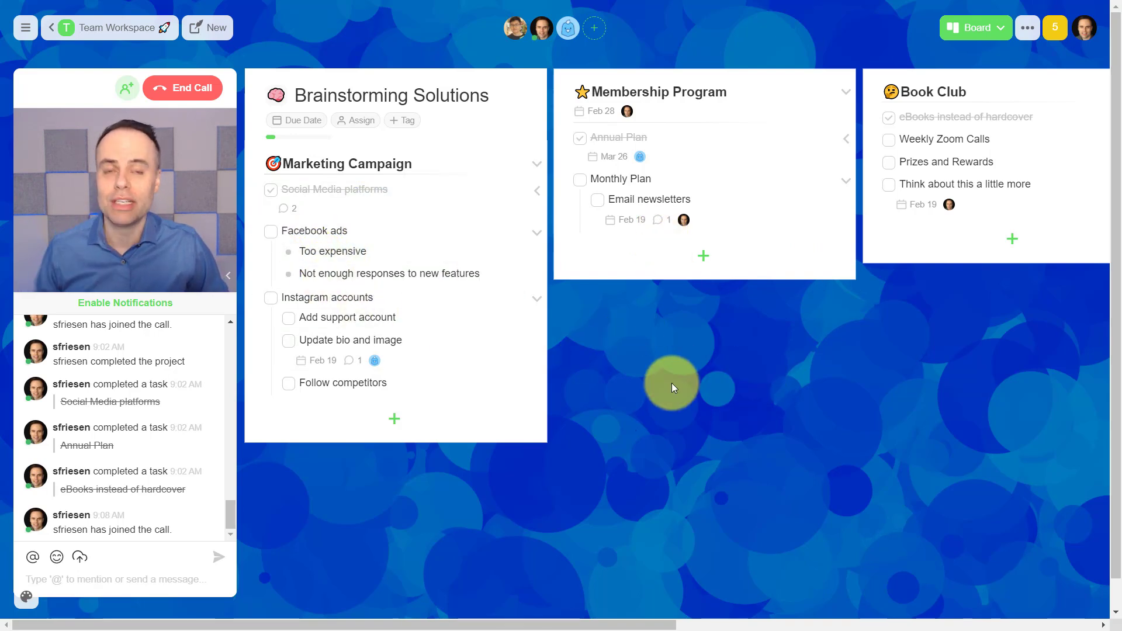
{"action": "left_click", "coordinate": [999, 35]}
{"action": "left_click", "coordinate": [896, 105]}
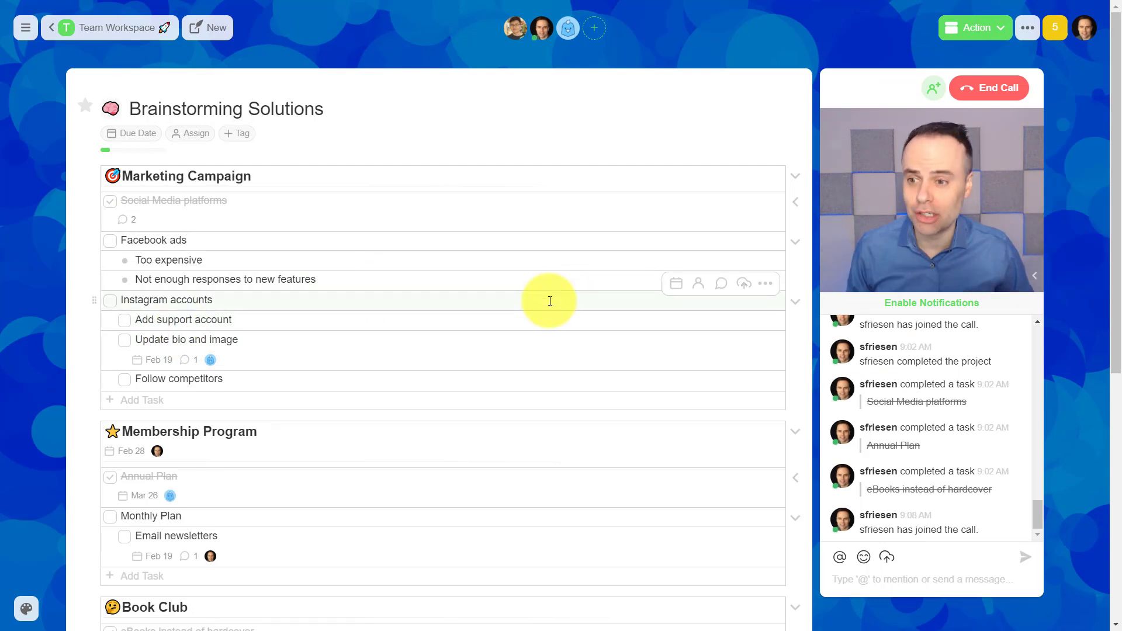
{"action": "scroll", "coordinate": [527, 316], "scroll_direction": "down", "scroll_amount": 3}
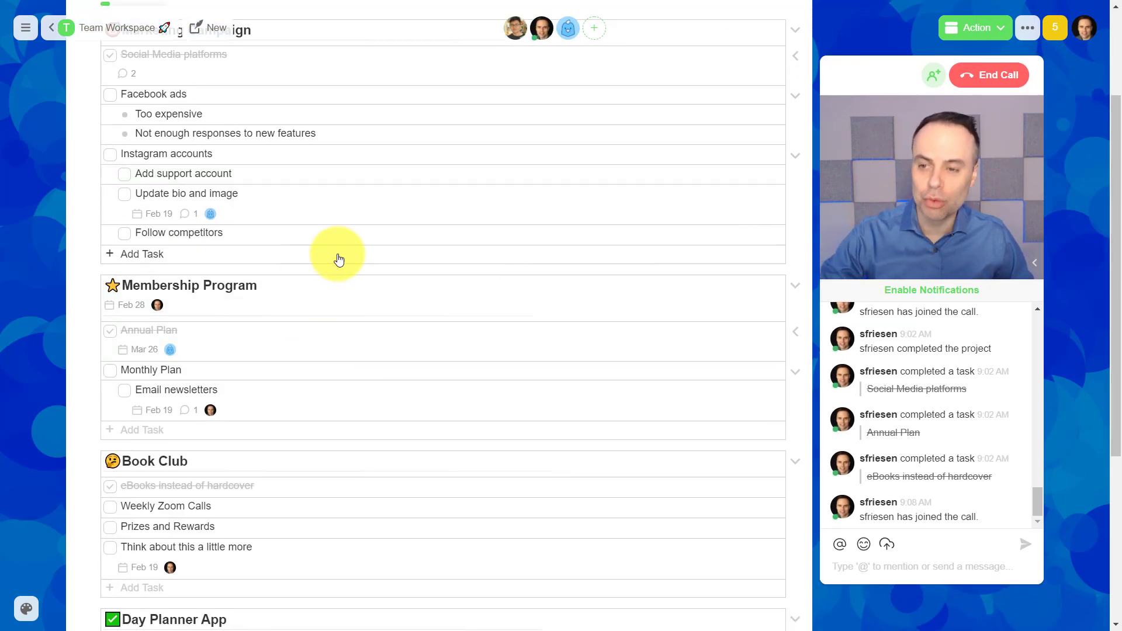
{"action": "mouse_move", "coordinate": [307, 545]}
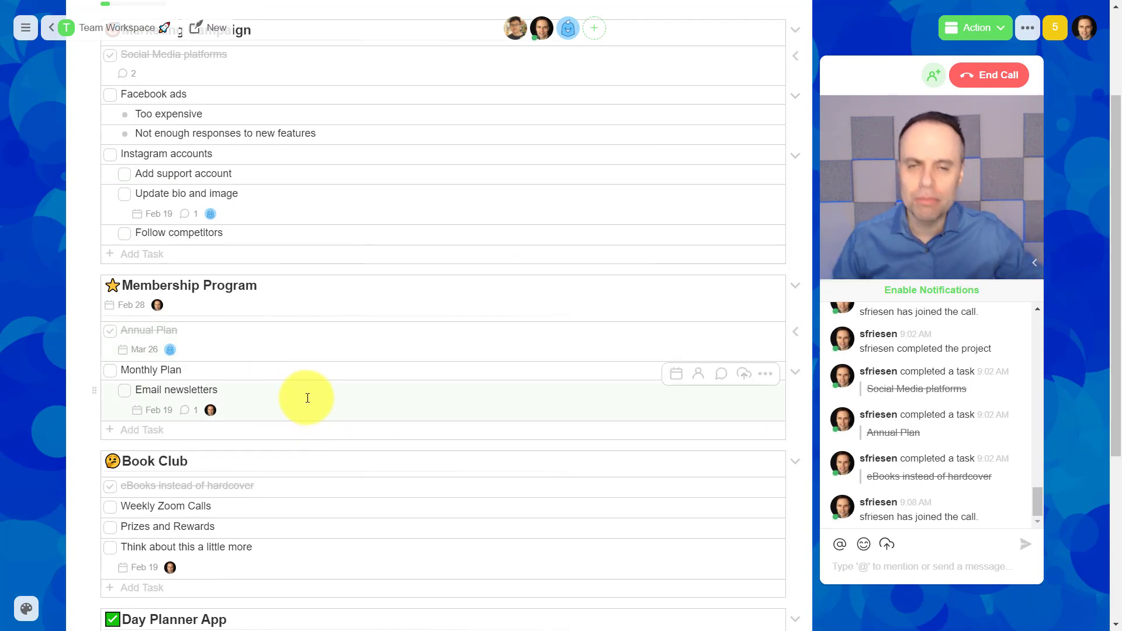
{"action": "scroll", "coordinate": [685, 126], "scroll_direction": "up", "scroll_amount": 3}
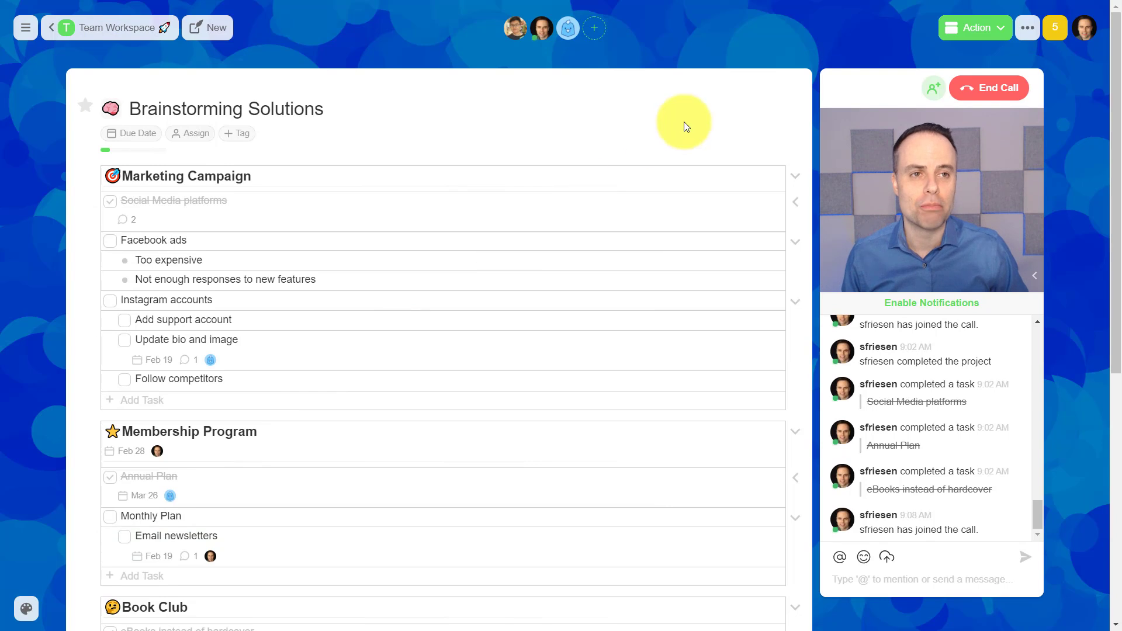
- Open the project view menu from the Action view dropdown
{"action": "left_click", "coordinate": [982, 27]}
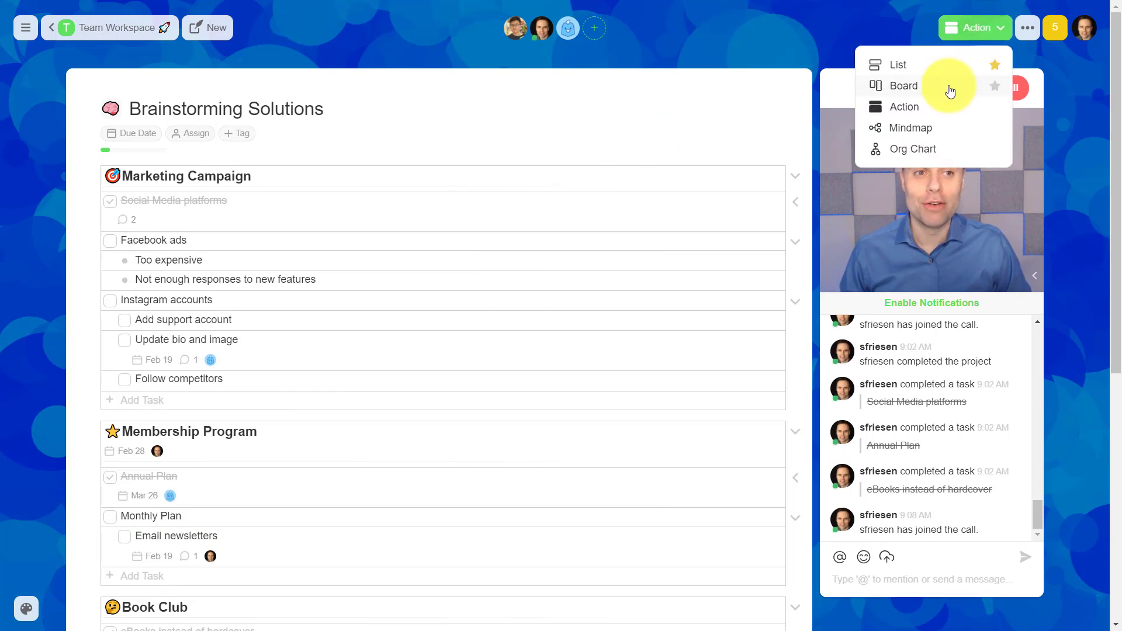
- Try Mindmap view, add and discard an eBooks child node, then switch to Org Chart
{"action": "left_click", "coordinate": [918, 134]}
{"action": "scroll", "coordinate": [403, 274], "scroll_direction": "down", "scroll_amount": 2}
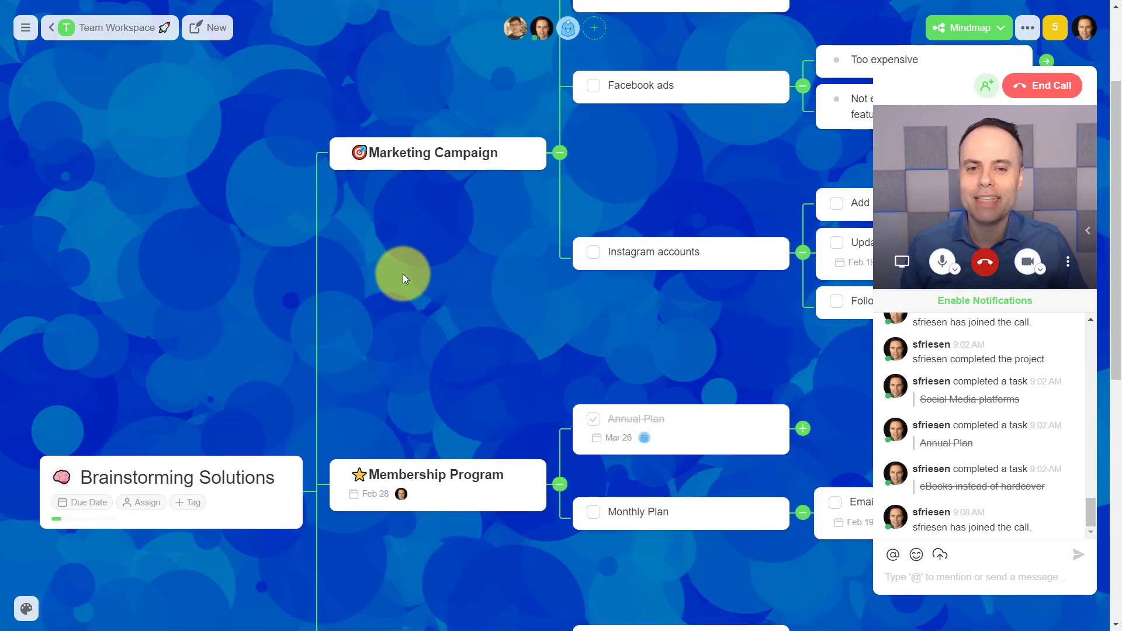
{"action": "scroll", "coordinate": [473, 288], "scroll_direction": "down", "scroll_amount": 1}
{"action": "scroll", "coordinate": [472, 288], "scroll_direction": "down", "scroll_amount": 2}
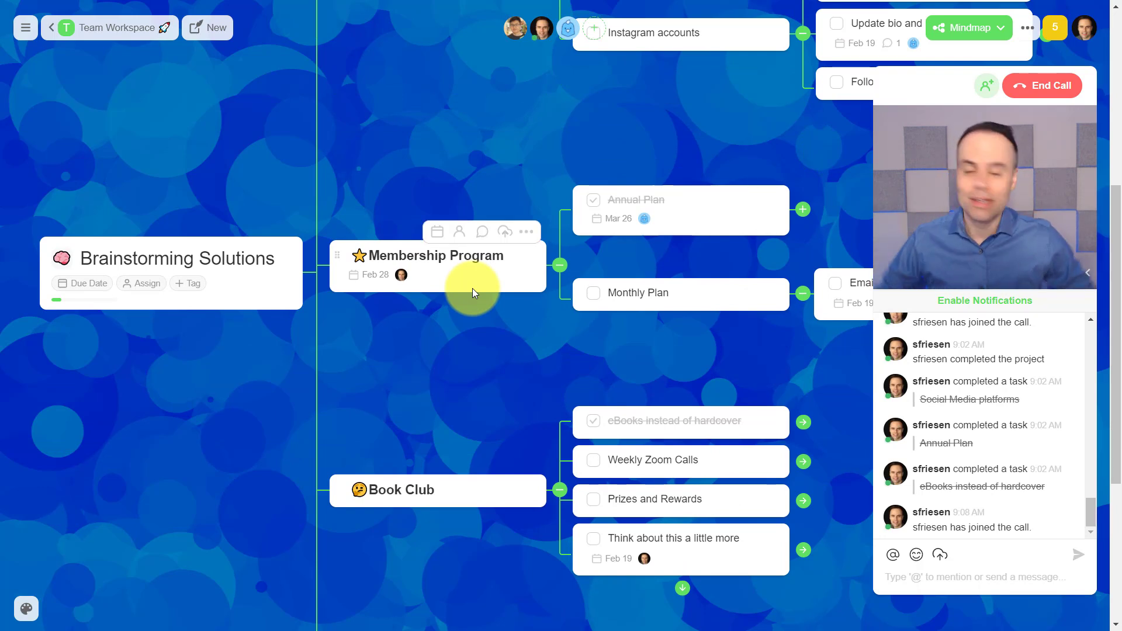
{"action": "scroll", "coordinate": [474, 291], "scroll_direction": "down", "scroll_amount": 1}
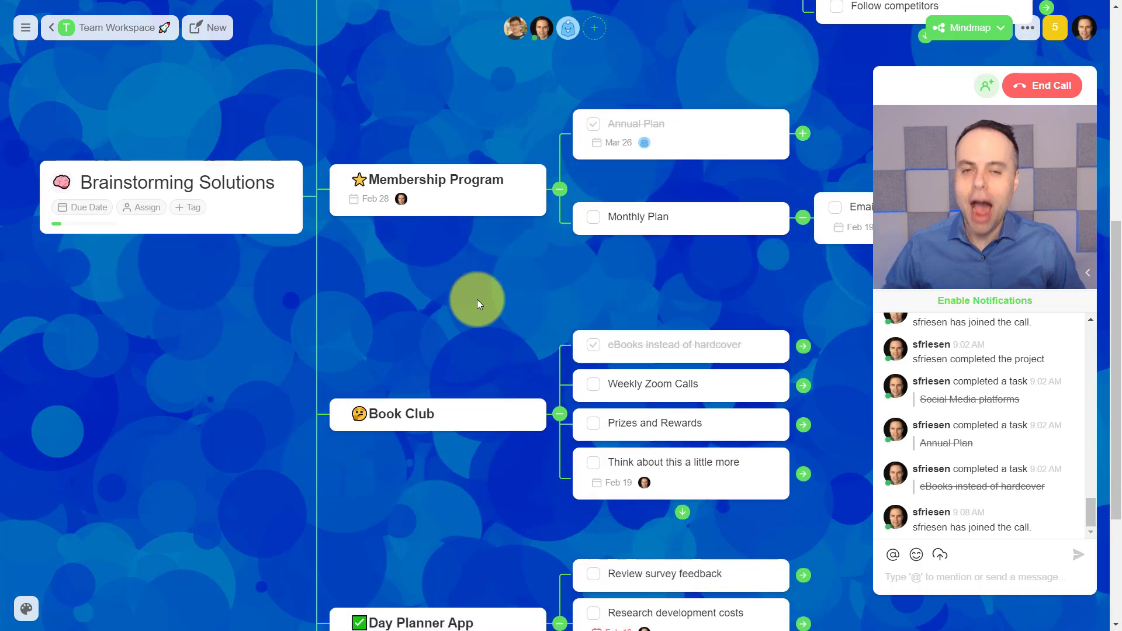
{"action": "scroll", "coordinate": [478, 299], "scroll_direction": "down", "scroll_amount": 1}
{"action": "scroll", "coordinate": [476, 299], "scroll_direction": "down", "scroll_amount": 1}
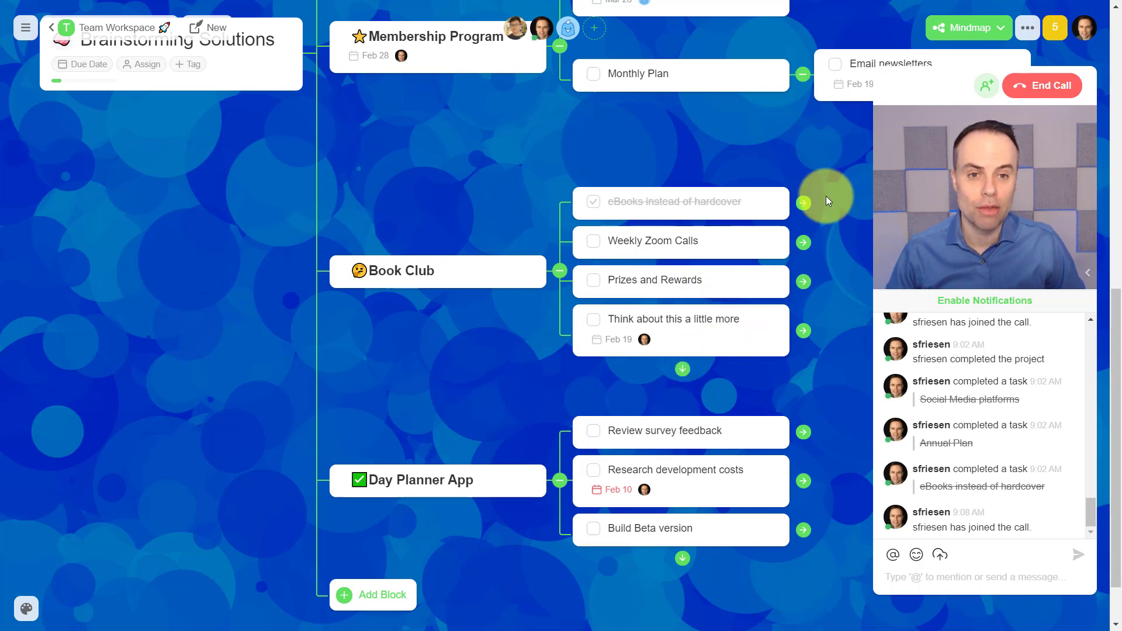
{"action": "scroll", "coordinate": [826, 196], "scroll_direction": "up", "scroll_amount": 1}
{"action": "left_click", "coordinate": [804, 278]}
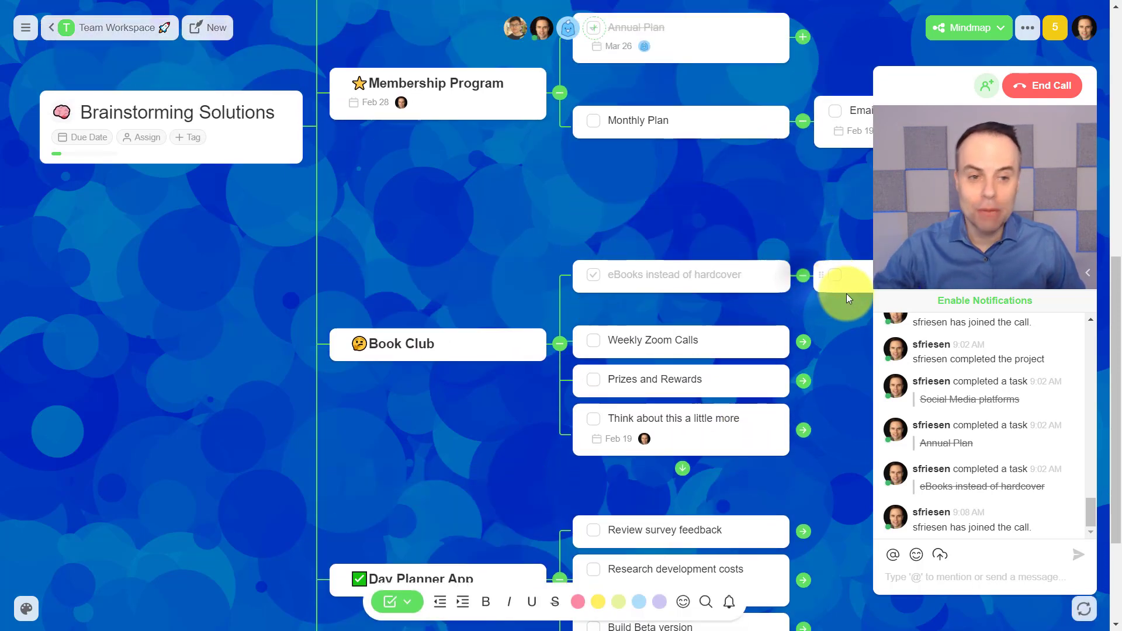
{"action": "left_click", "coordinate": [803, 274]}
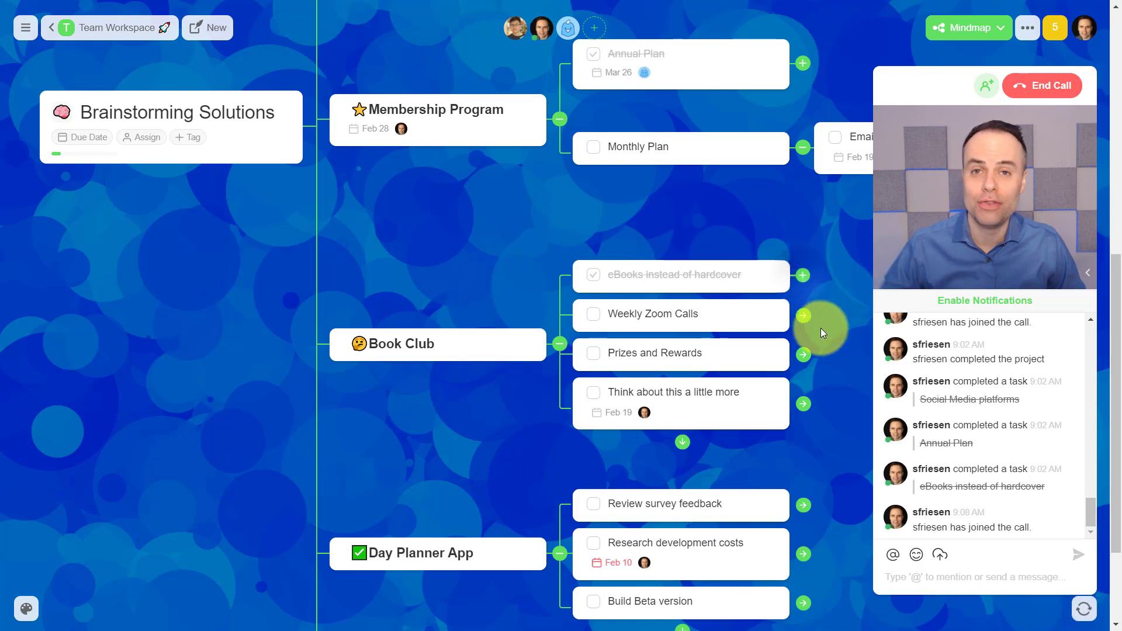
{"action": "scroll", "coordinate": [821, 328], "scroll_direction": "up", "scroll_amount": 5}
{"action": "scroll", "coordinate": [821, 328], "scroll_direction": "up", "scroll_amount": 2}
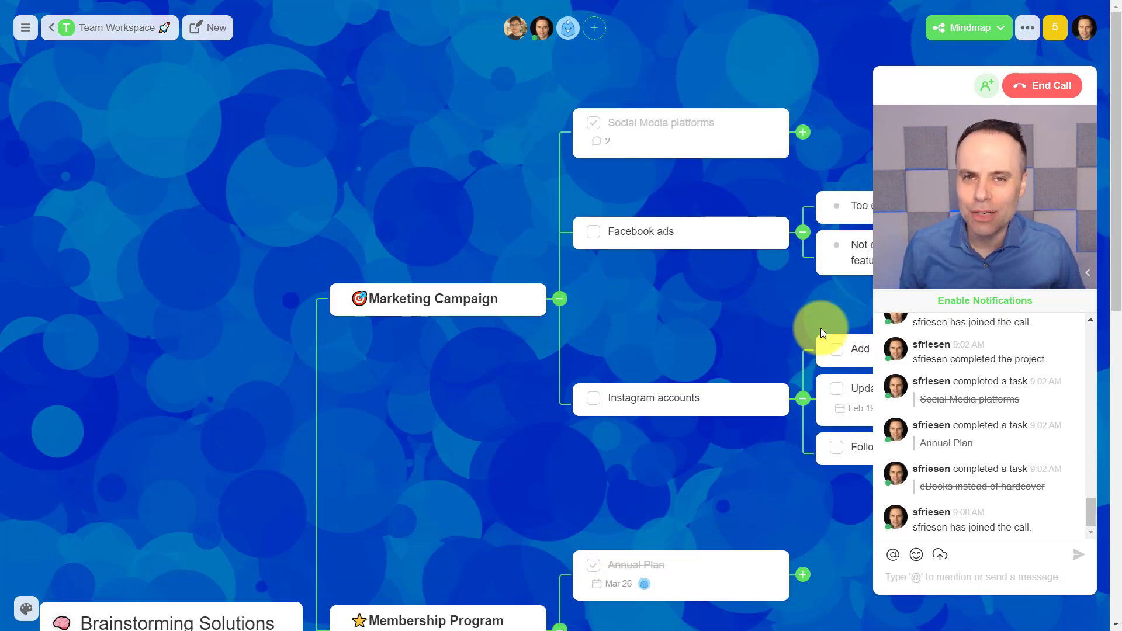
{"action": "left_click", "coordinate": [997, 34]}
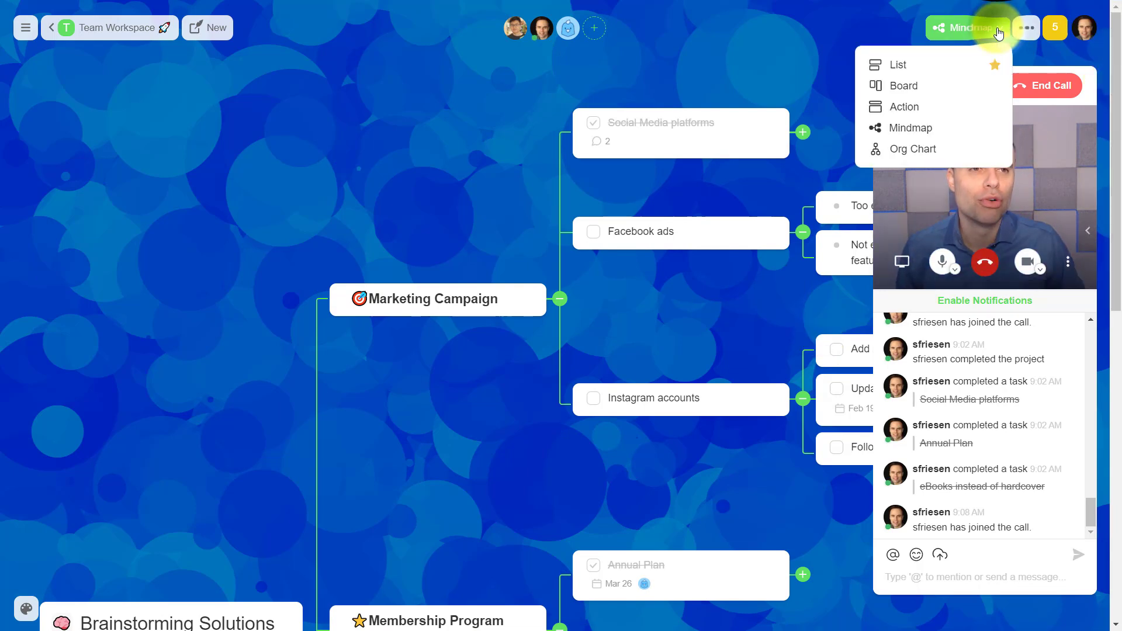
{"action": "left_click", "coordinate": [923, 152]}
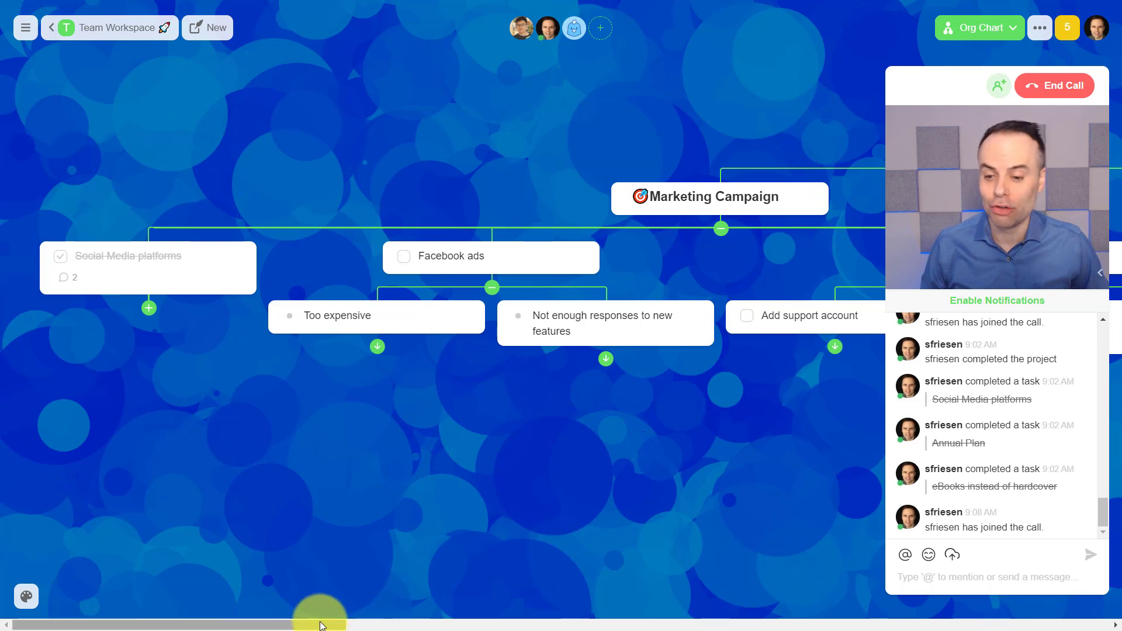
{"action": "left_click_drag", "start_coordinate": [320, 625], "coordinate": [651, 624]}
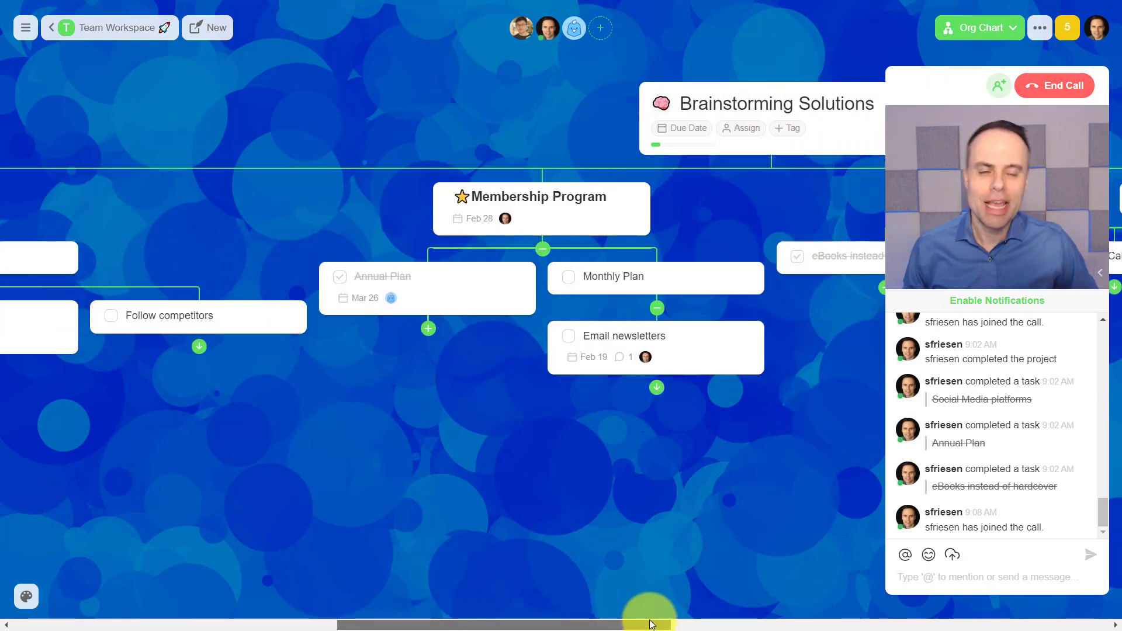
{"action": "mouse_move", "coordinate": [650, 624]}
{"action": "left_mouse_down"}
{"action": "mouse_move", "coordinate": [859, 604]}
{"action": "mouse_move", "coordinate": [476, 600]}
{"action": "mouse_move", "coordinate": [605, 591]}
{"action": "left_mouse_up"}
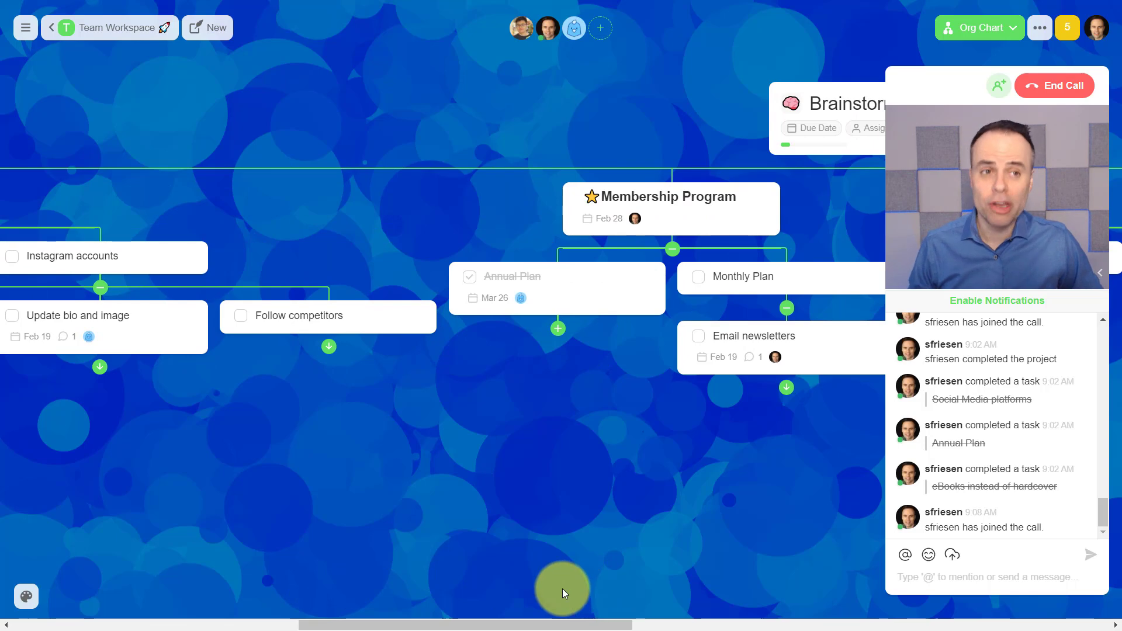
- Switch Brainstorming Solutions back to List view and dismiss the reopened view menu
{"action": "left_click", "coordinate": [991, 32]}
{"action": "left_click", "coordinate": [911, 63]}
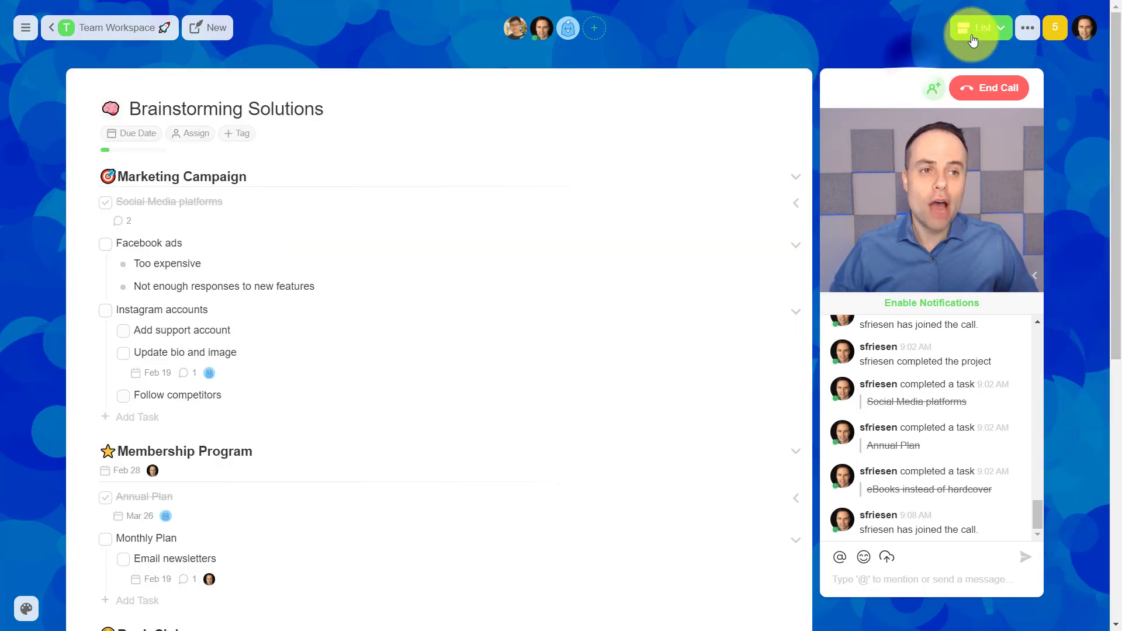
{"action": "left_click", "coordinate": [974, 36]}
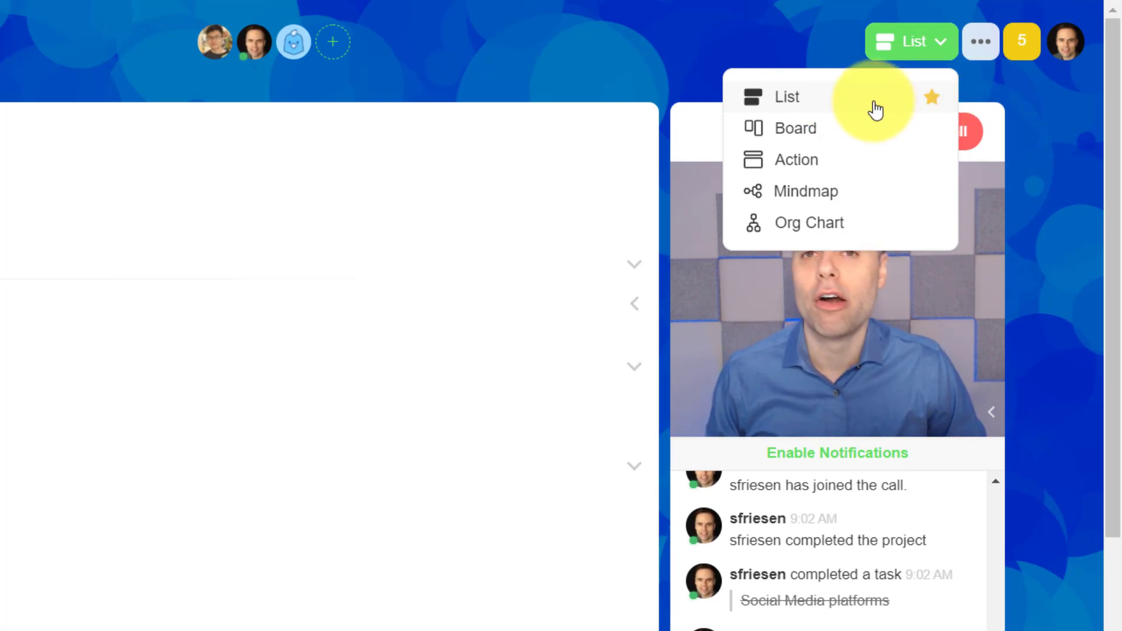
{"action": "left_click", "coordinate": [606, 61]}
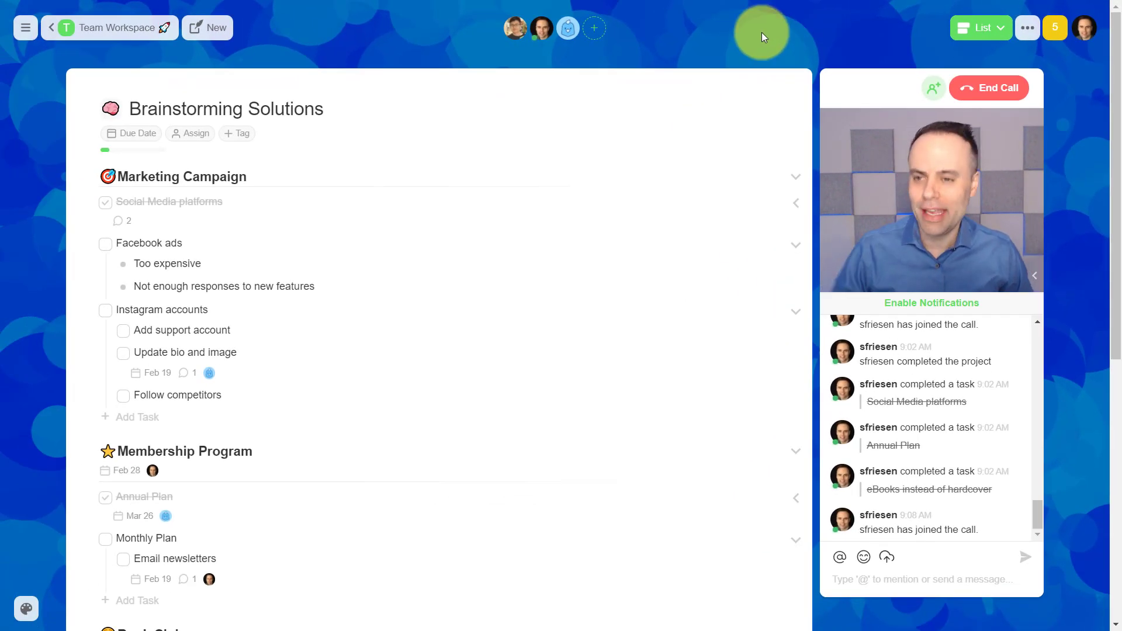
{"action": "mouse_move", "coordinate": [478, 286]}
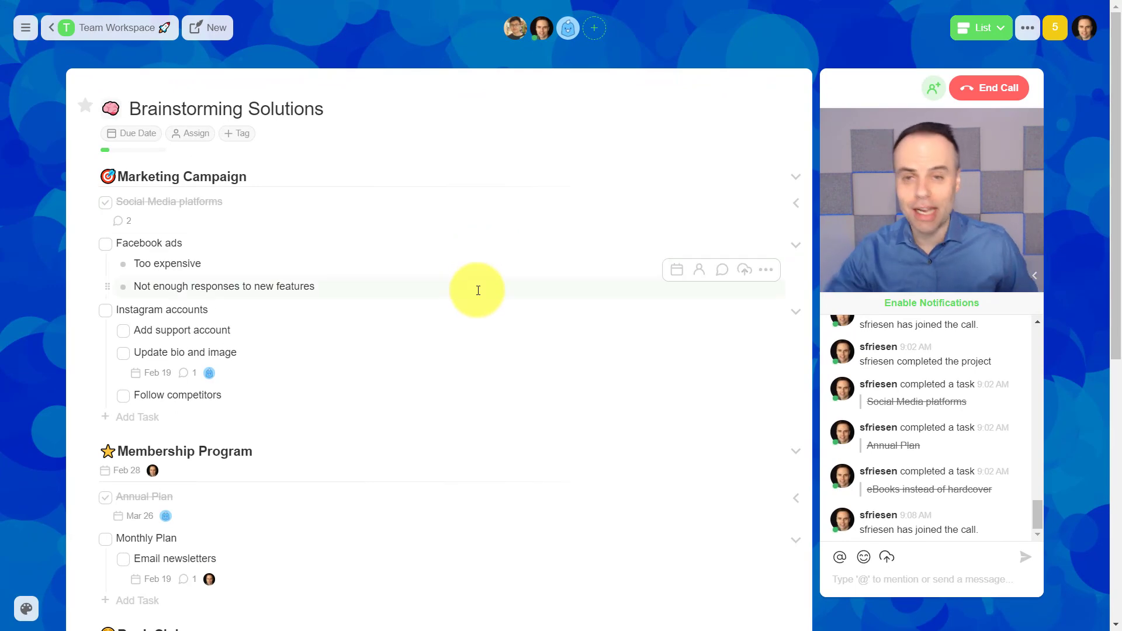
{"action": "scroll", "coordinate": [471, 363], "scroll_direction": "down", "scroll_amount": 4}
{"action": "scroll", "coordinate": [471, 362], "scroll_direction": "up", "scroll_amount": 3}
{"action": "scroll", "coordinate": [471, 363], "scroll_direction": "up", "scroll_amount": 1}
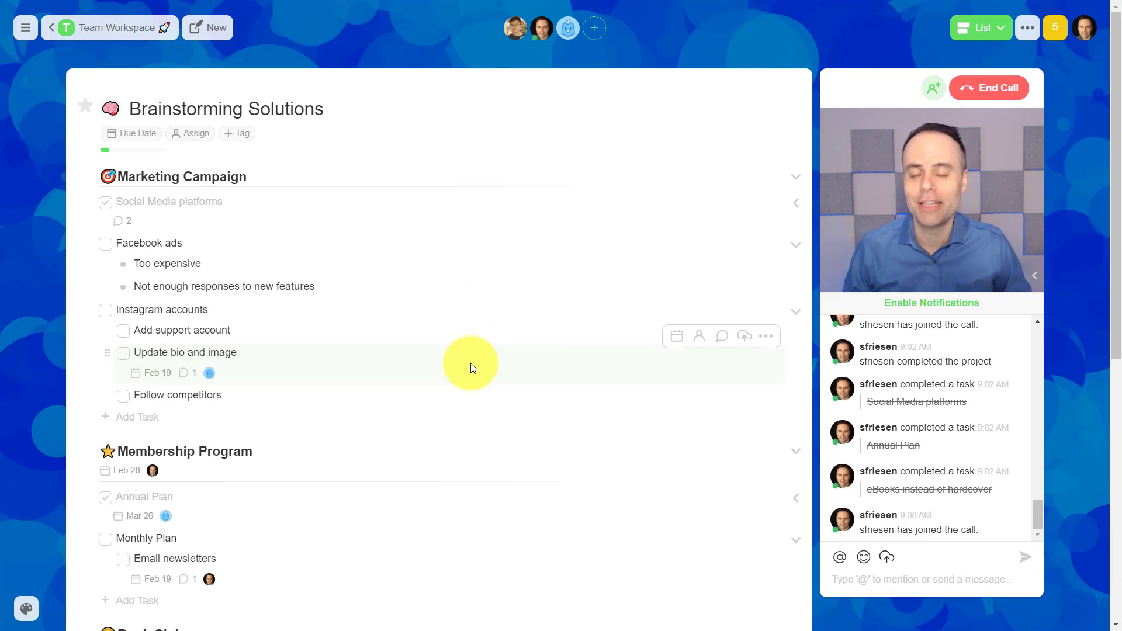
{"action": "scroll", "coordinate": [453, 357], "scroll_direction": "down", "scroll_amount": 1}
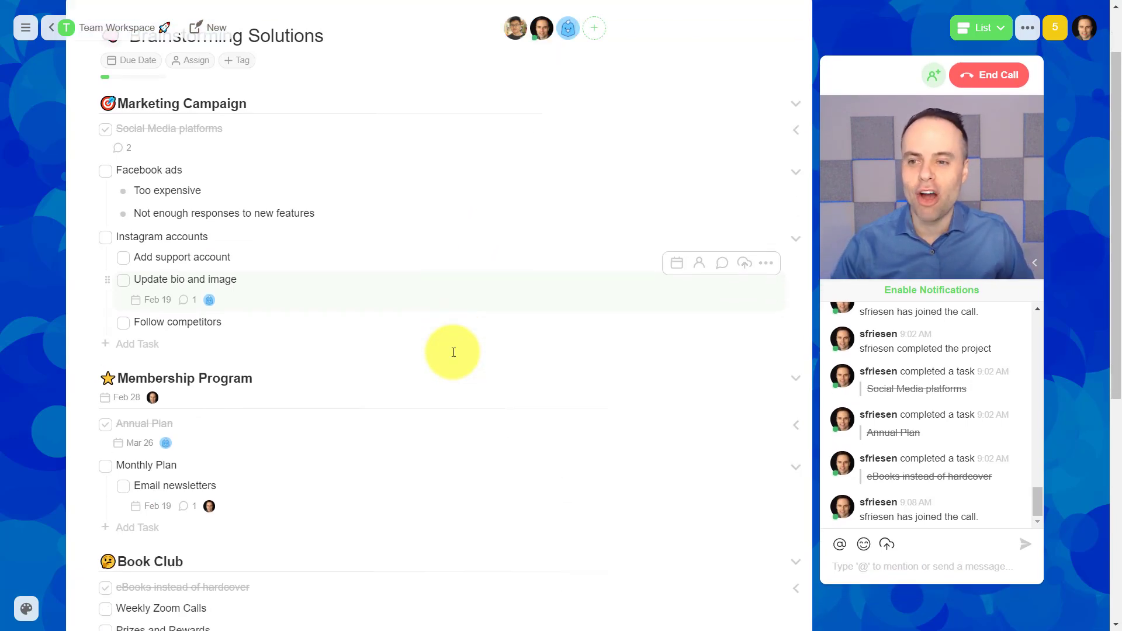
{"action": "scroll", "coordinate": [453, 358], "scroll_direction": "up", "scroll_amount": 1}
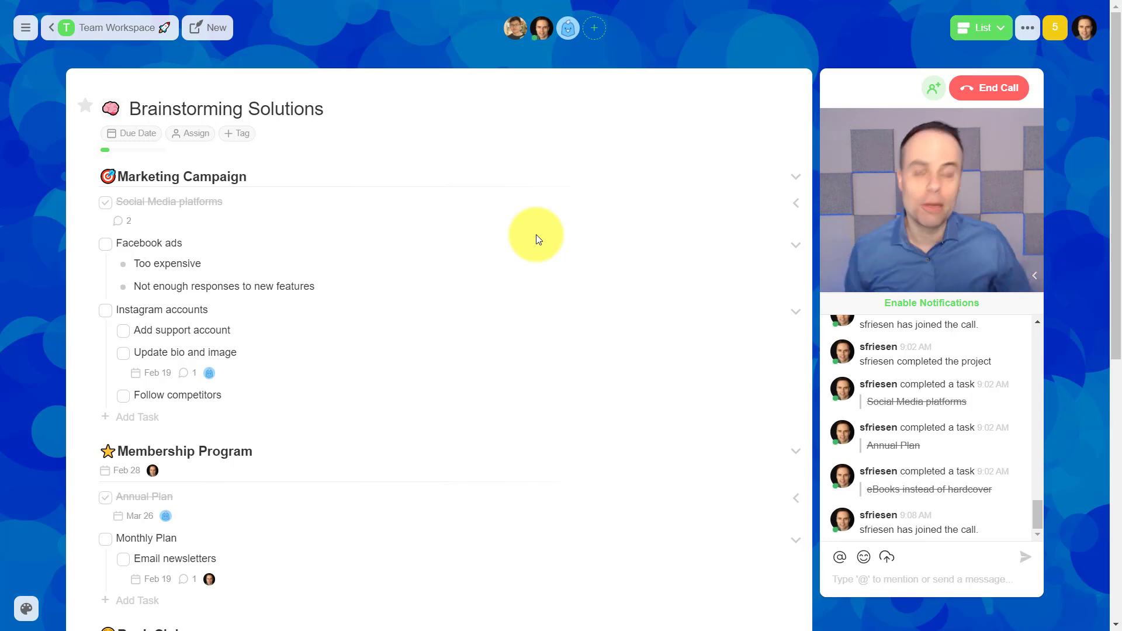
- Open the navigation sidebar and go to the My Tasks page
{"action": "left_click", "coordinate": [25, 27]}
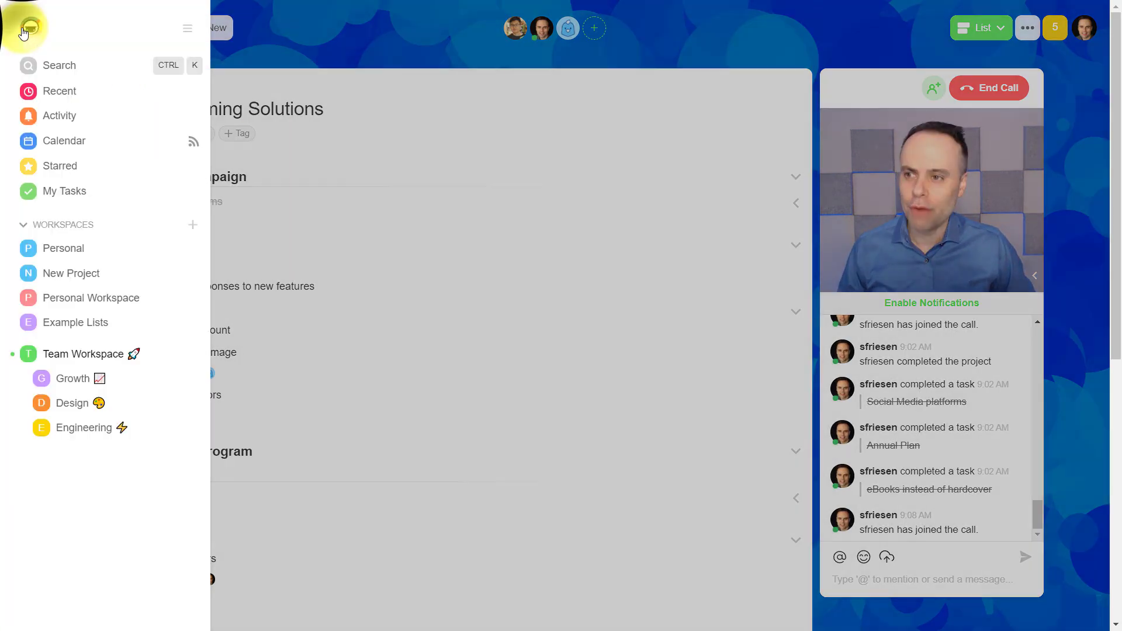
{"action": "left_click", "coordinate": [62, 195]}
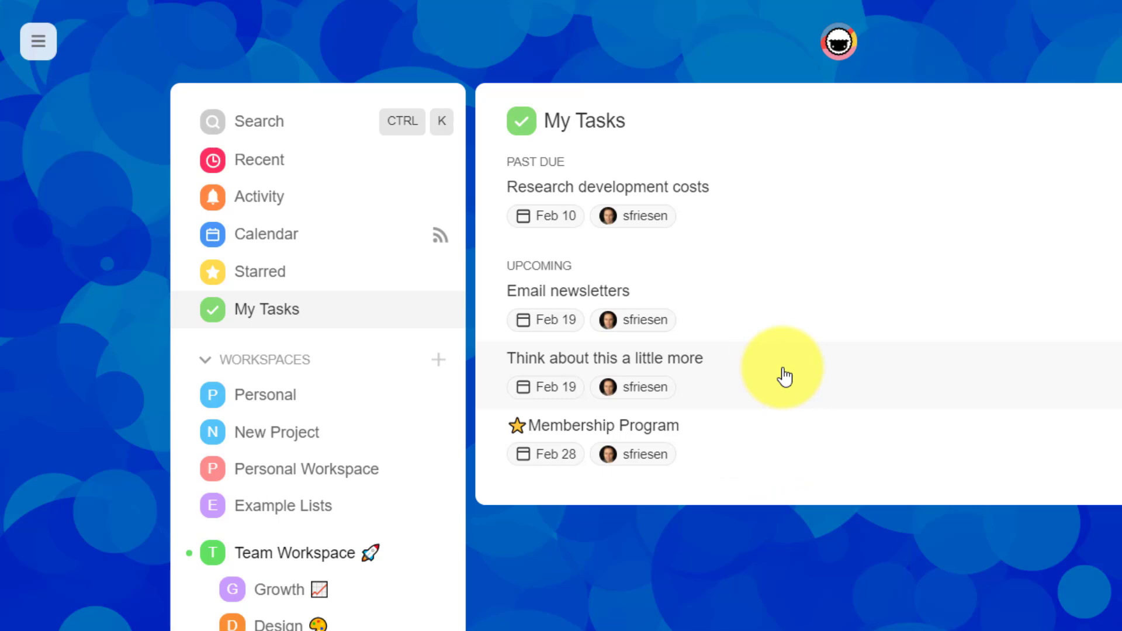
- Open the Team Workspace project list and select Brainstorming Solutions
{"action": "left_click", "coordinate": [290, 556]}
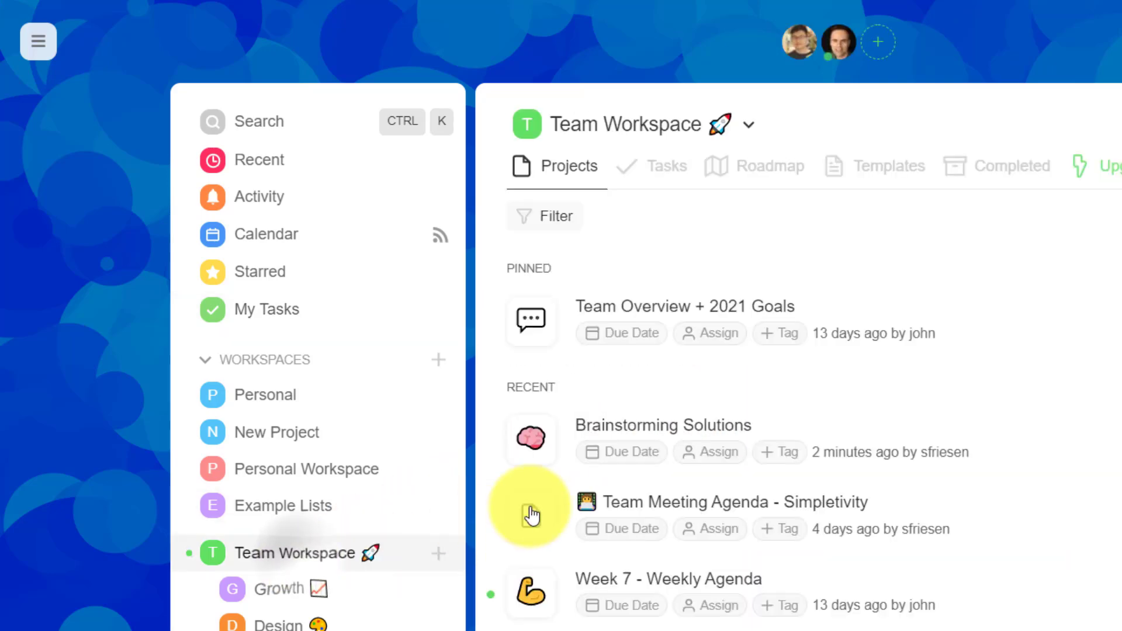
{"action": "left_click", "coordinate": [643, 435]}
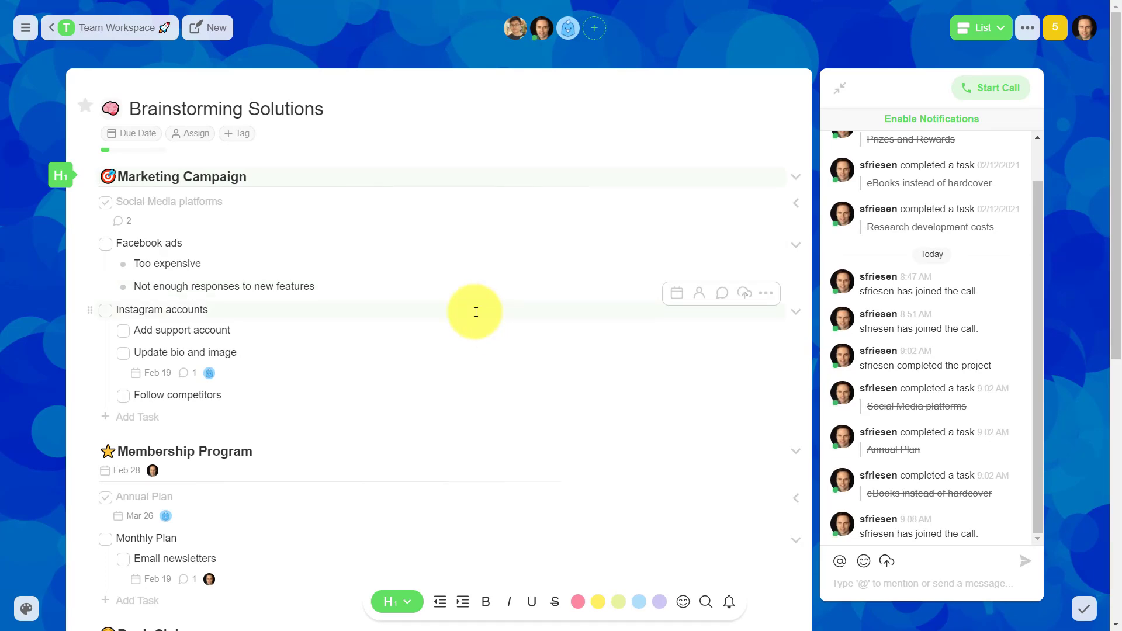
{"action": "scroll", "coordinate": [323, 398], "scroll_direction": "down", "scroll_amount": 5}
{"action": "scroll", "coordinate": [323, 403], "scroll_direction": "up", "scroll_amount": 2}
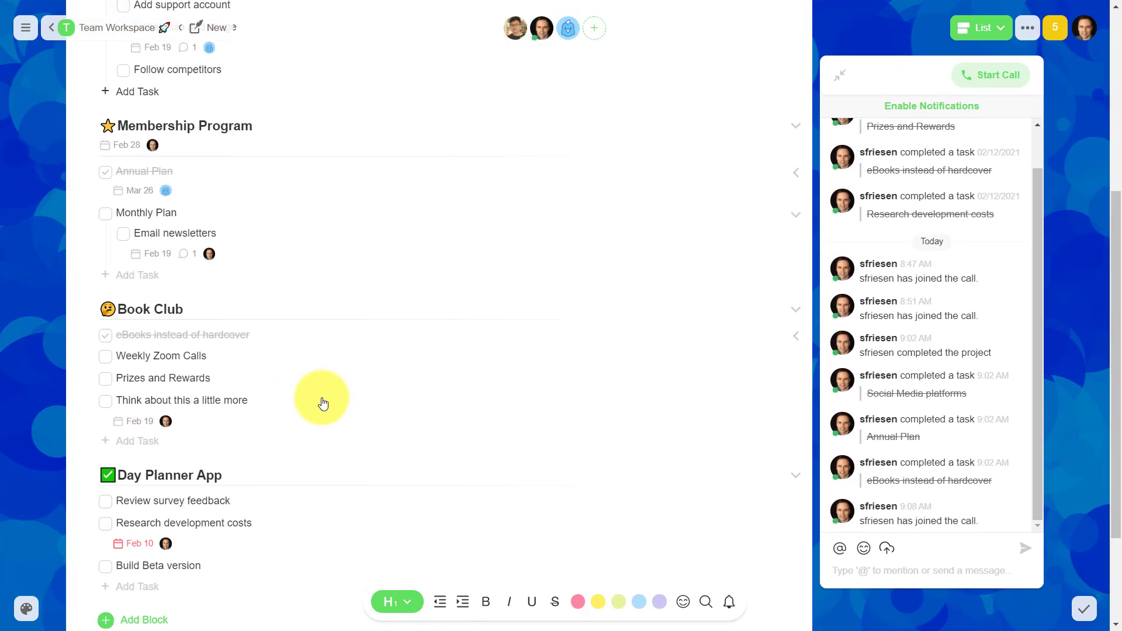
{"action": "scroll", "coordinate": [323, 404], "scroll_direction": "down", "scroll_amount": 2}
{"action": "scroll", "coordinate": [323, 403], "scroll_direction": "up", "scroll_amount": 4}
{"action": "scroll", "coordinate": [323, 403], "scroll_direction": "up", "scroll_amount": 2}
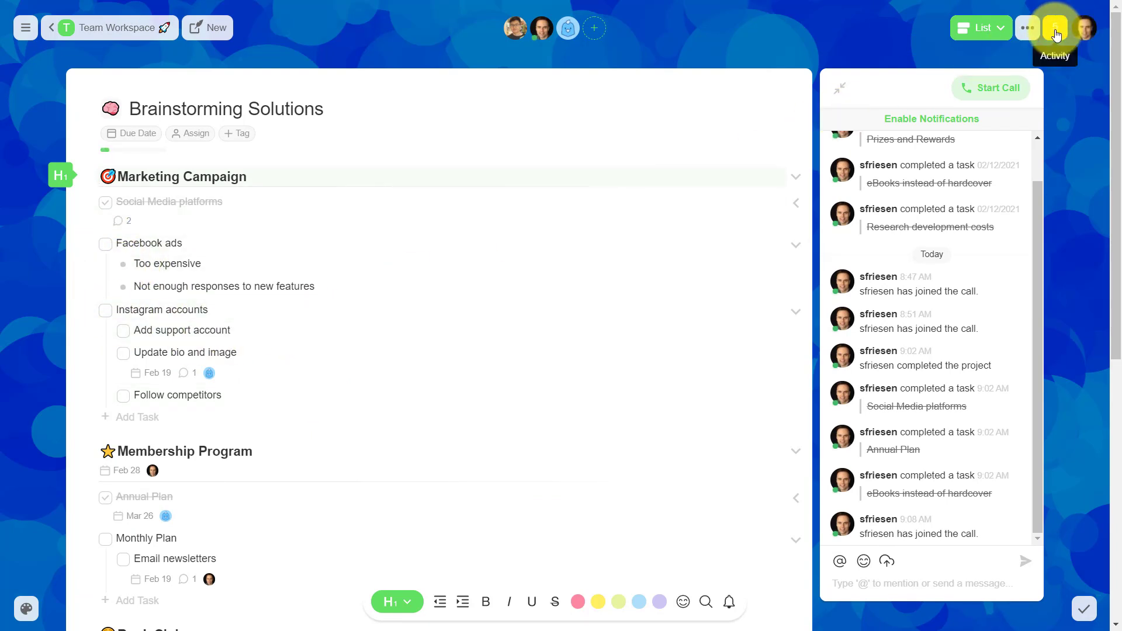
- Run Check all from the ••• menu and confirm it in the dialog
{"action": "left_click", "coordinate": [1029, 33]}
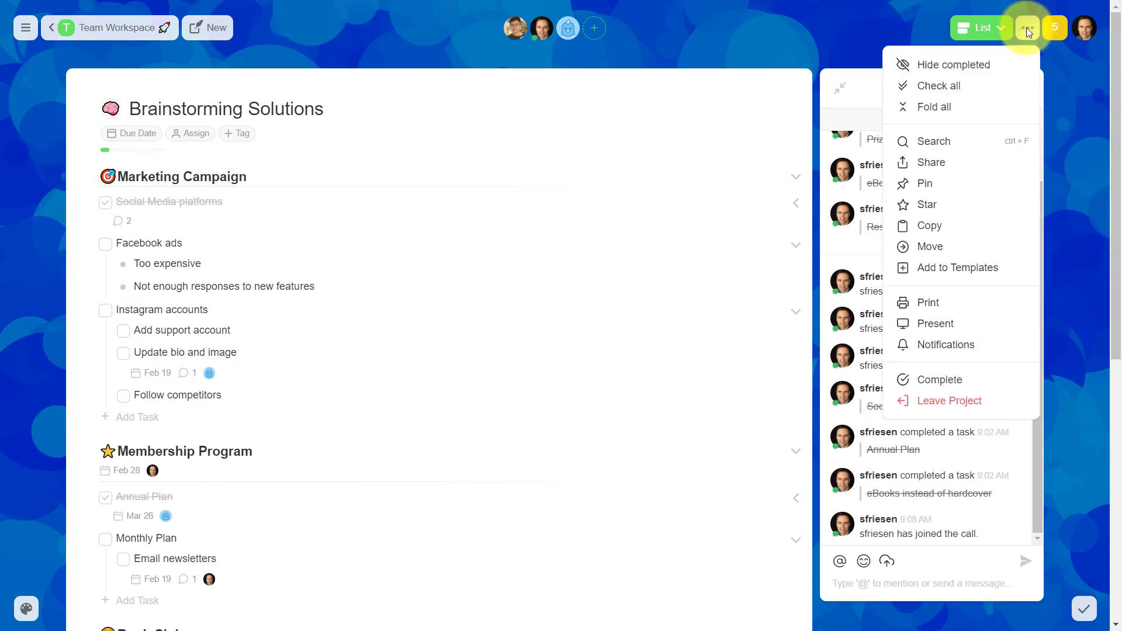
{"action": "left_click", "coordinate": [955, 88]}
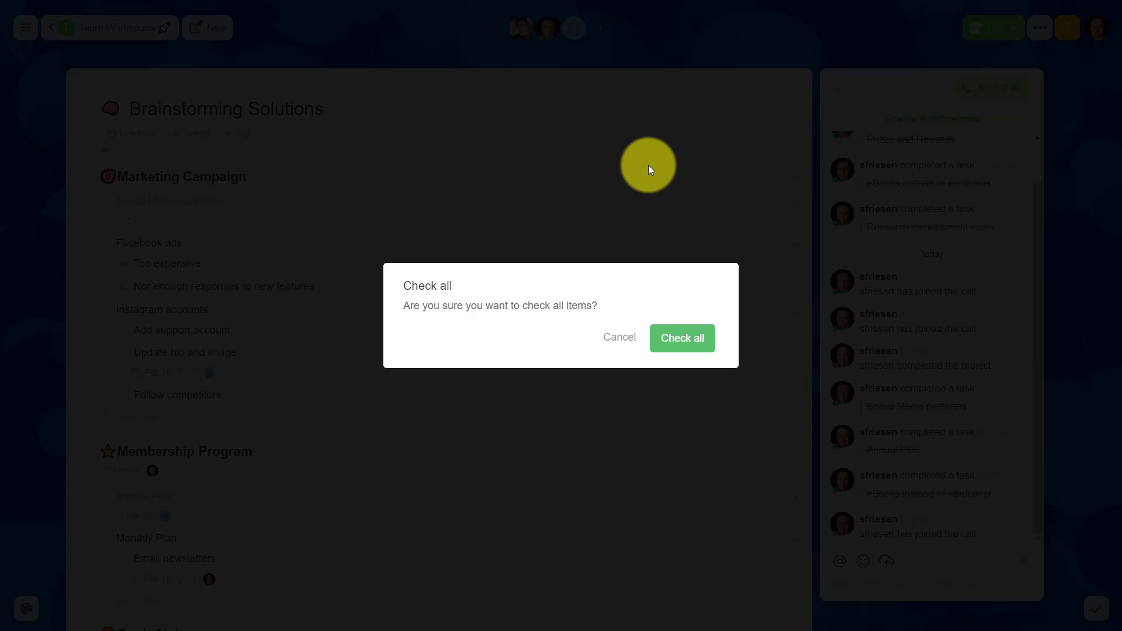
{"action": "left_click", "coordinate": [692, 338]}
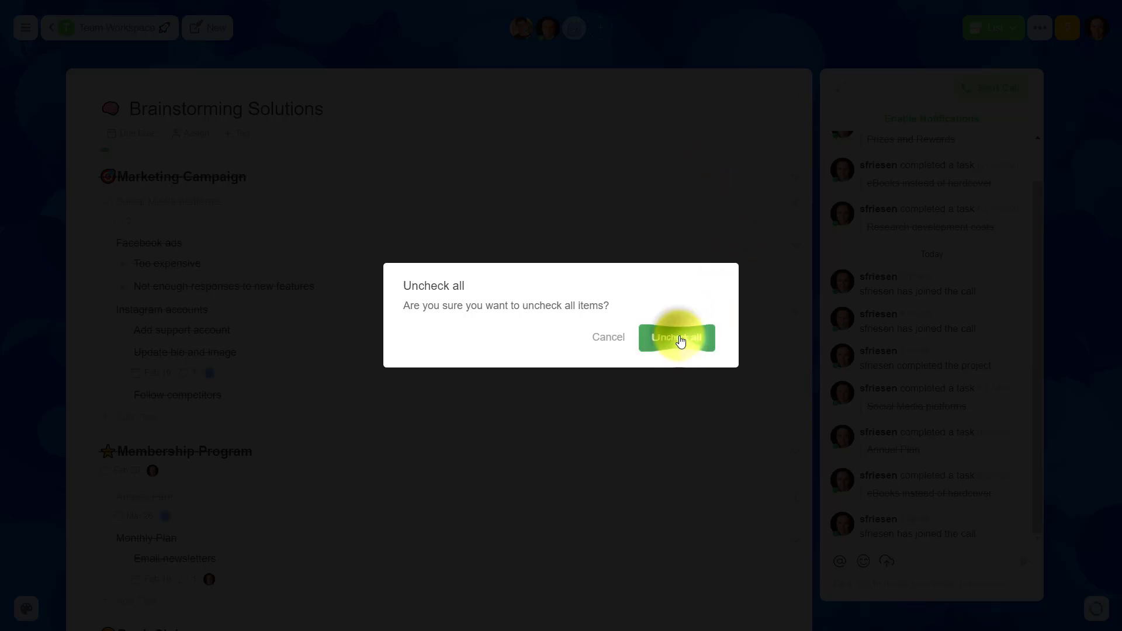
{"action": "scroll", "coordinate": [593, 347], "scroll_direction": "down", "scroll_amount": 5}
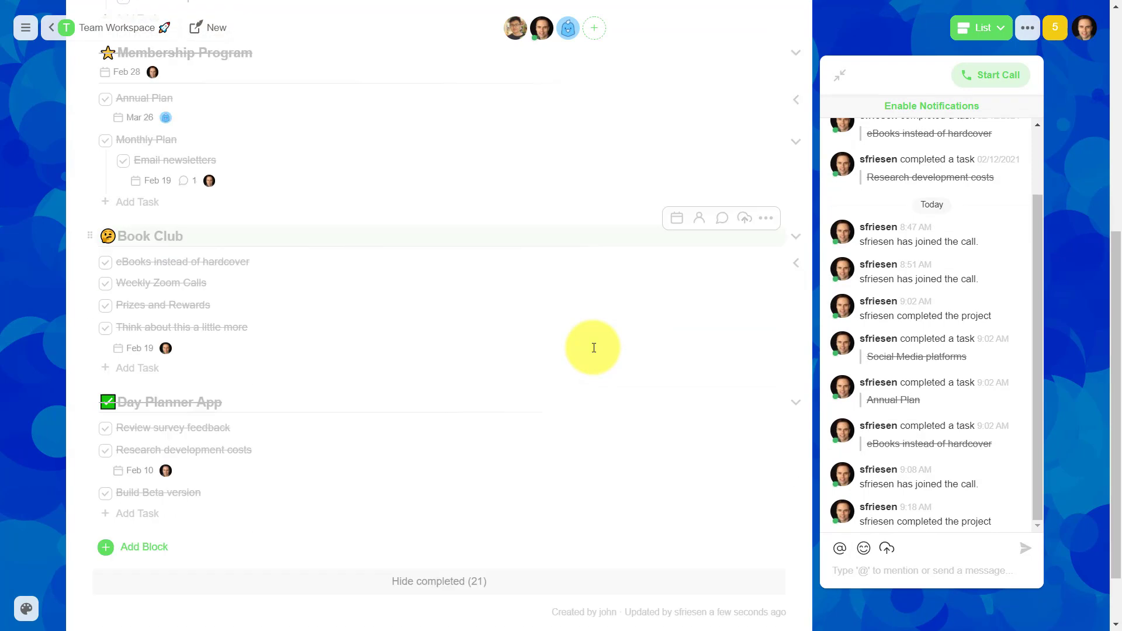
{"action": "scroll", "coordinate": [593, 347], "scroll_direction": "up", "scroll_amount": 5}
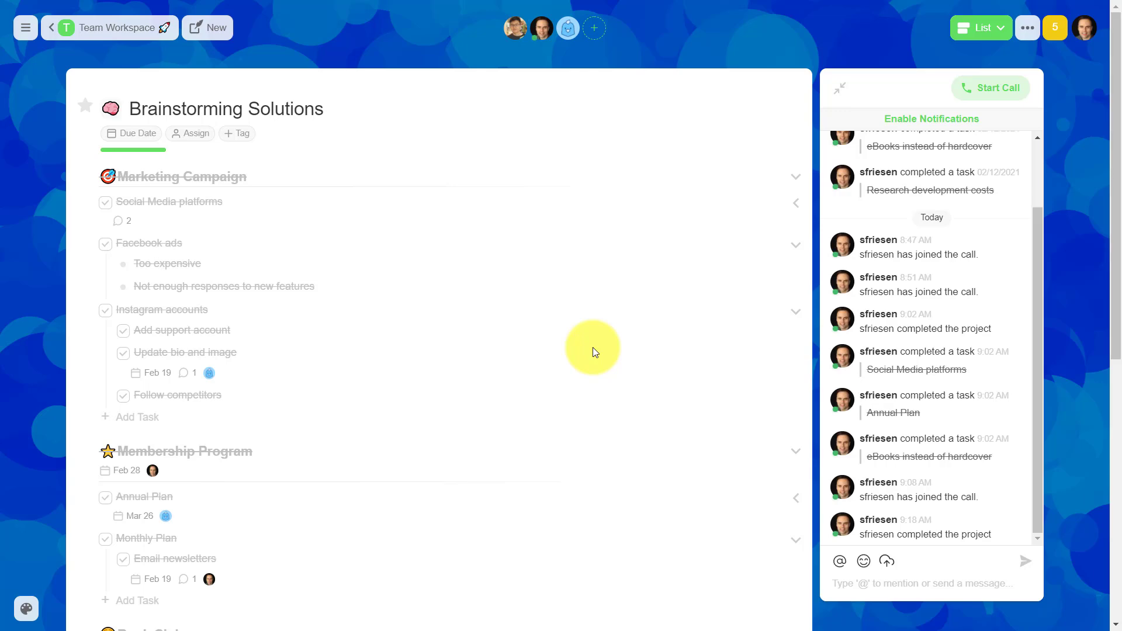
- Browse Team Workspace and Personal Workspace projects, ending on Team Workspace with the sidebar closed
{"action": "left_click", "coordinate": [25, 33]}
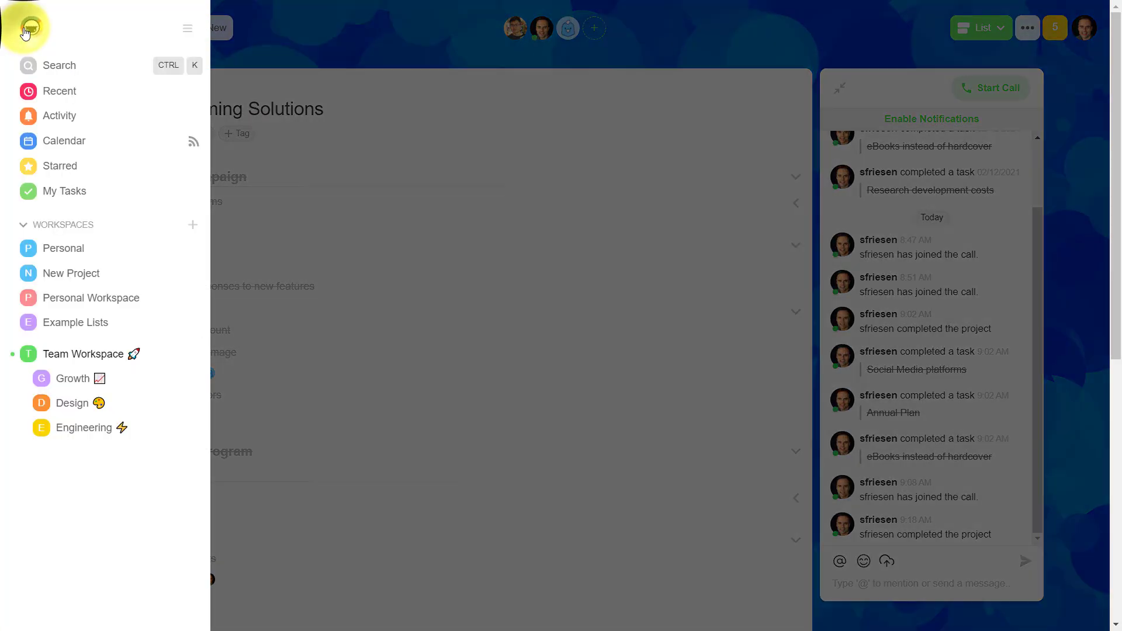
{"action": "left_click", "coordinate": [68, 357]}
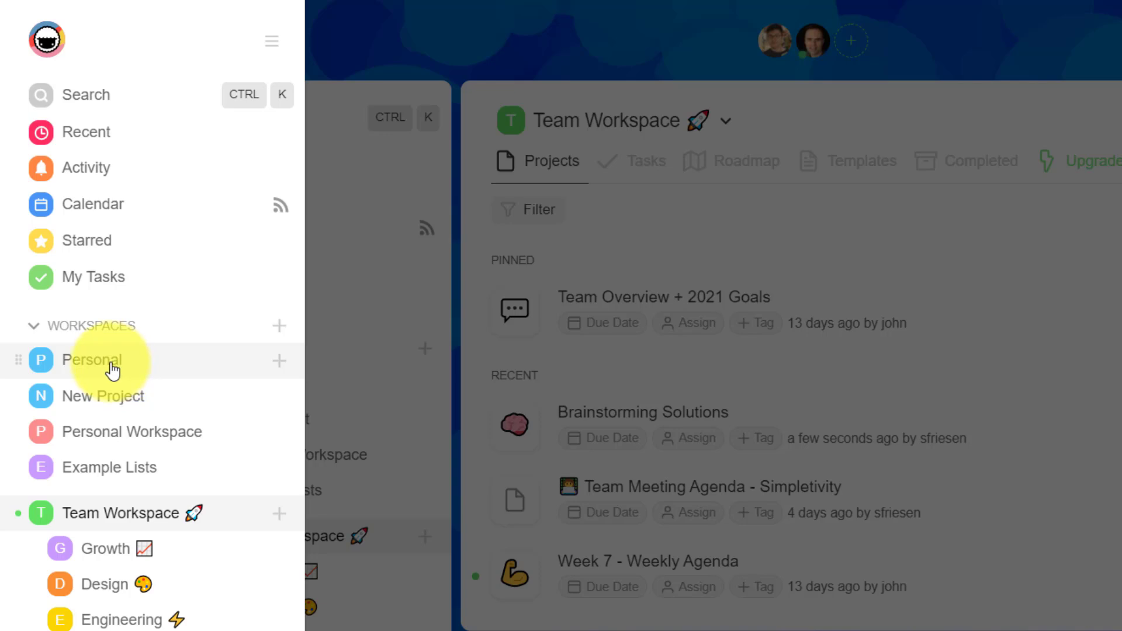
{"action": "left_click", "coordinate": [103, 437]}
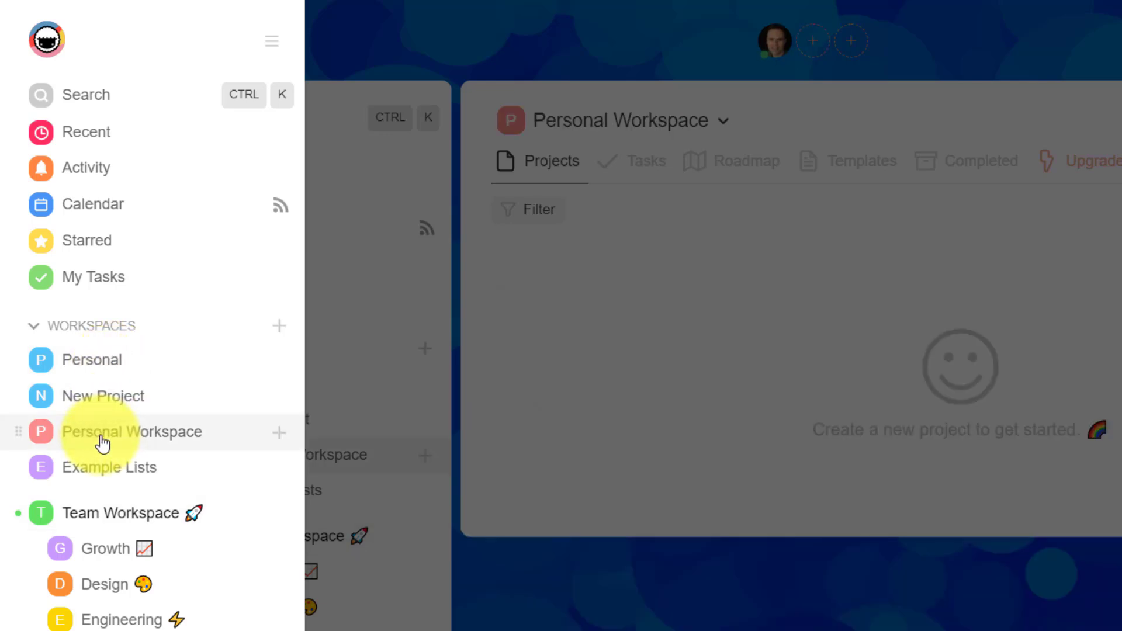
{"action": "left_click", "coordinate": [102, 516]}
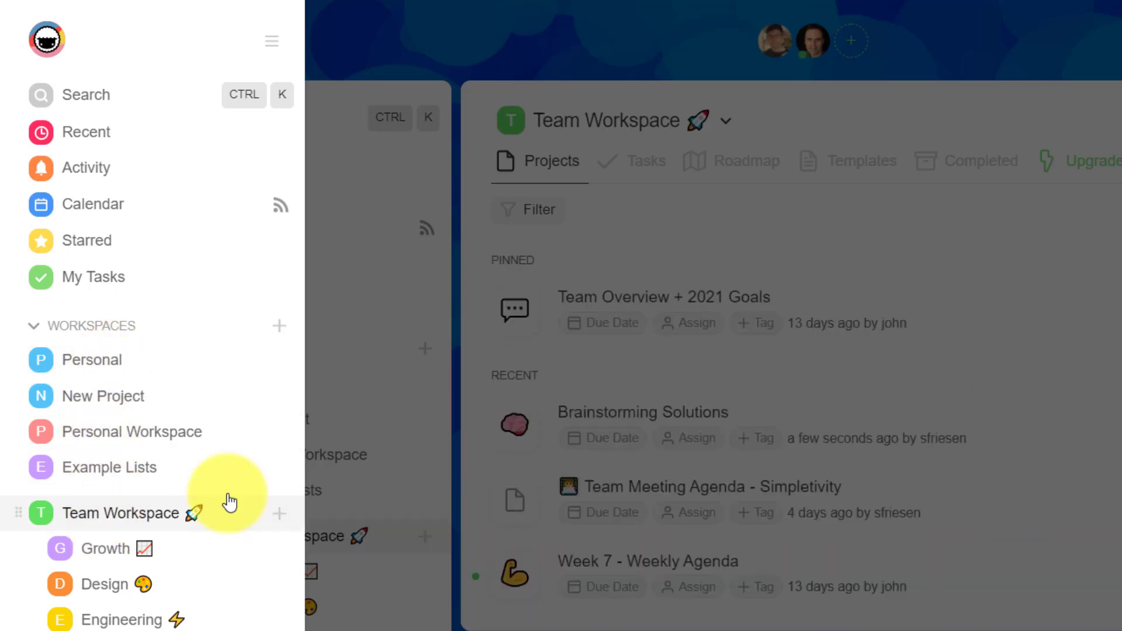
{"action": "left_click", "coordinate": [999, 263]}
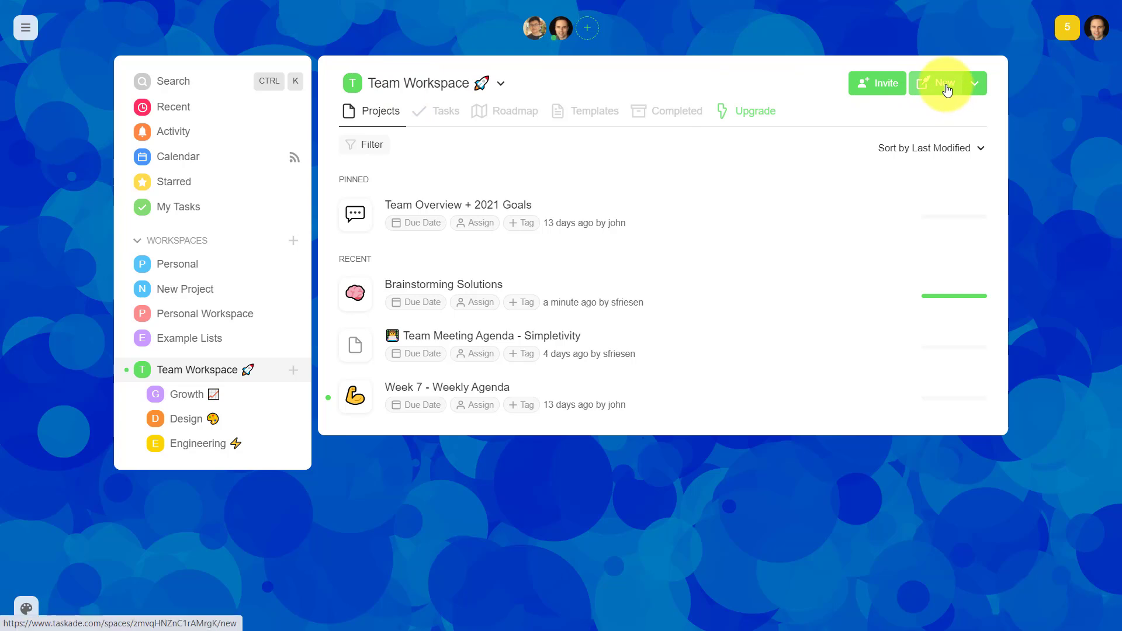
- Start a new Team Workspace project filled from the Team Meeting Agenda - Simpletivity template
{"action": "left_click", "coordinate": [947, 84]}
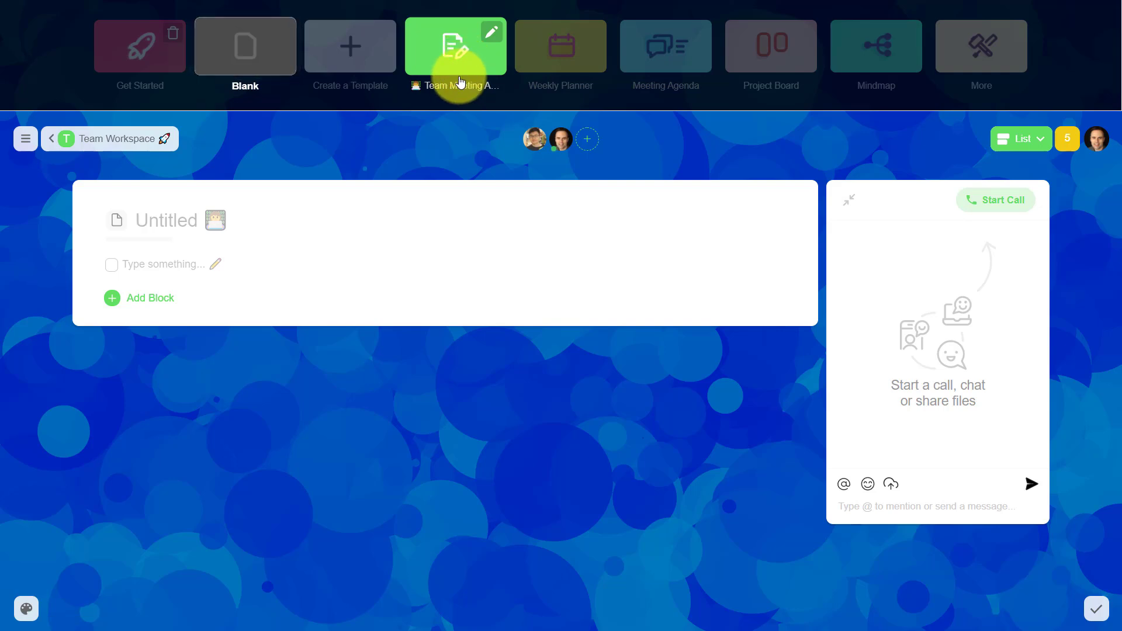
{"action": "left_click", "coordinate": [459, 89]}
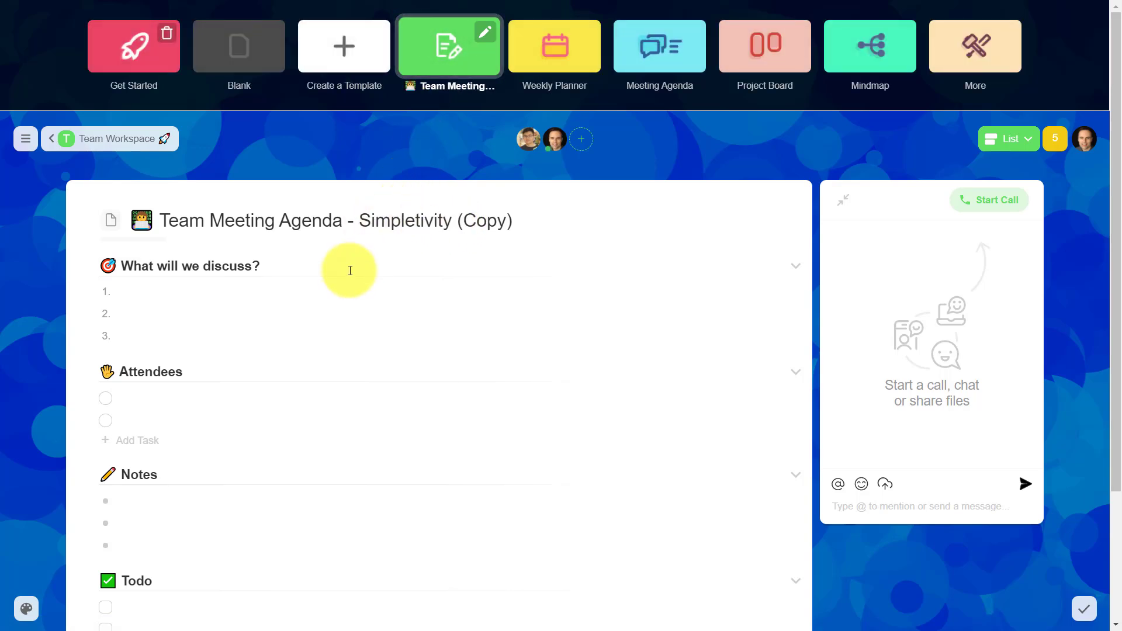
{"action": "scroll", "coordinate": [242, 268], "scroll_direction": "down", "scroll_amount": 2}
{"action": "mouse_move", "coordinate": [247, 263]}
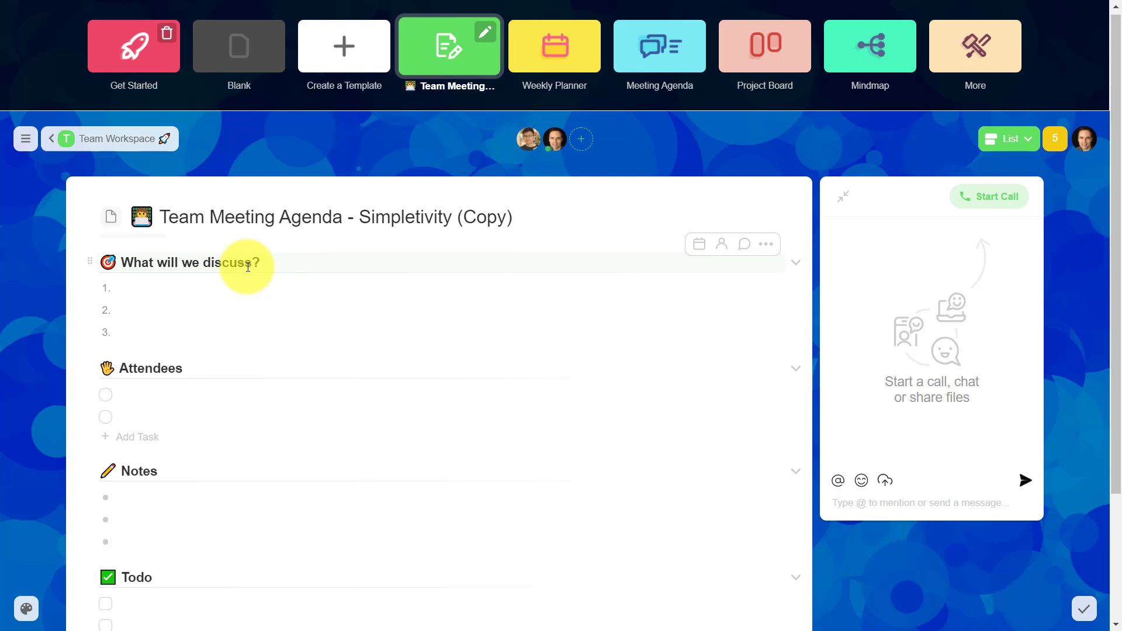
{"action": "scroll", "coordinate": [241, 270], "scroll_direction": "up", "scroll_amount": 2}
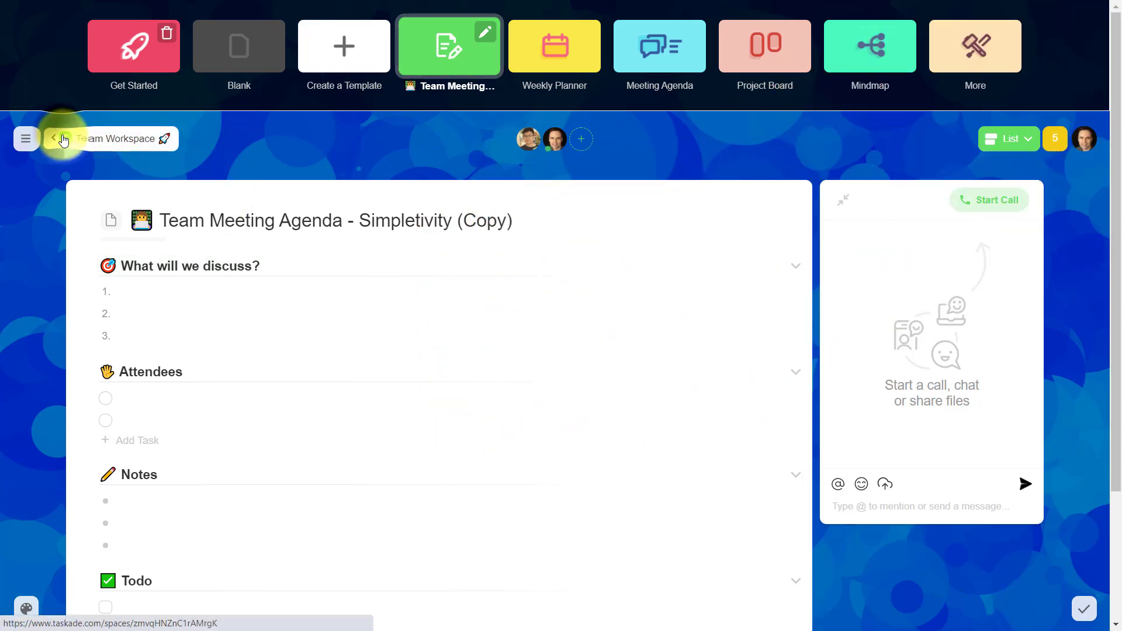
- View Team Workspace templates, including the Simpletivity (Copy) agenda, then return to the projects list
{"action": "left_click", "coordinate": [64, 138]}
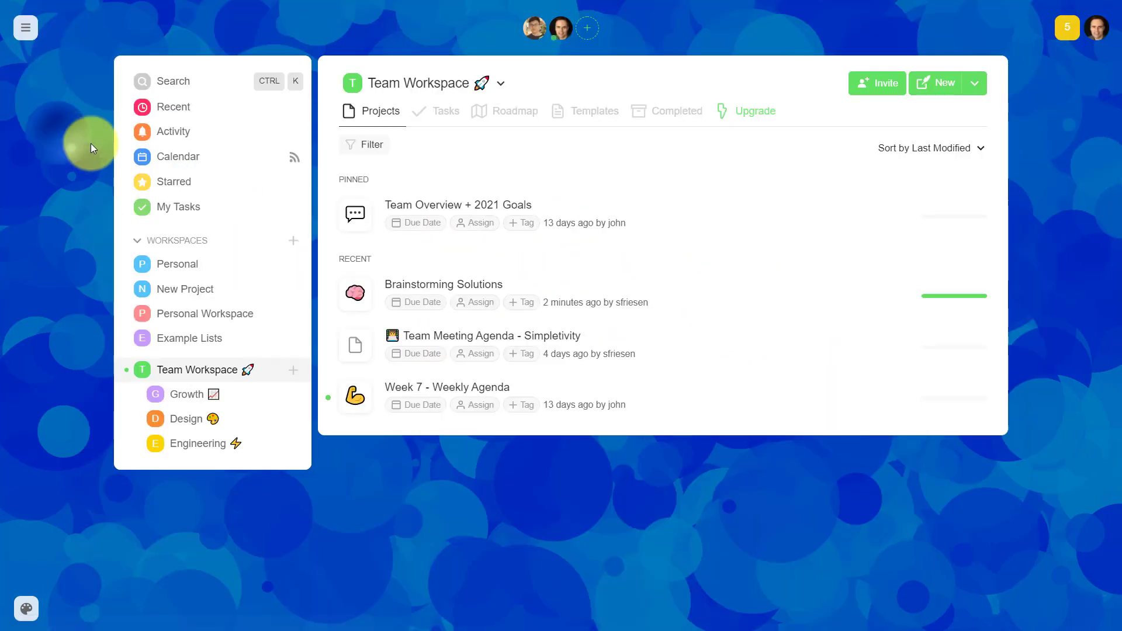
{"action": "left_click", "coordinate": [580, 115]}
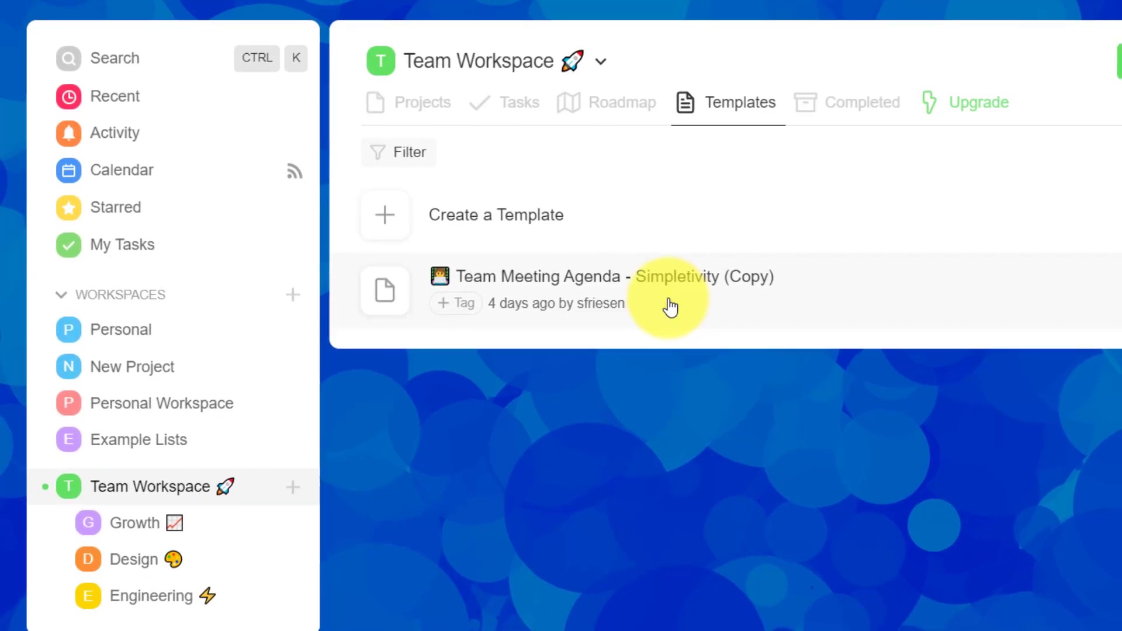
{"action": "left_click", "coordinate": [155, 486]}
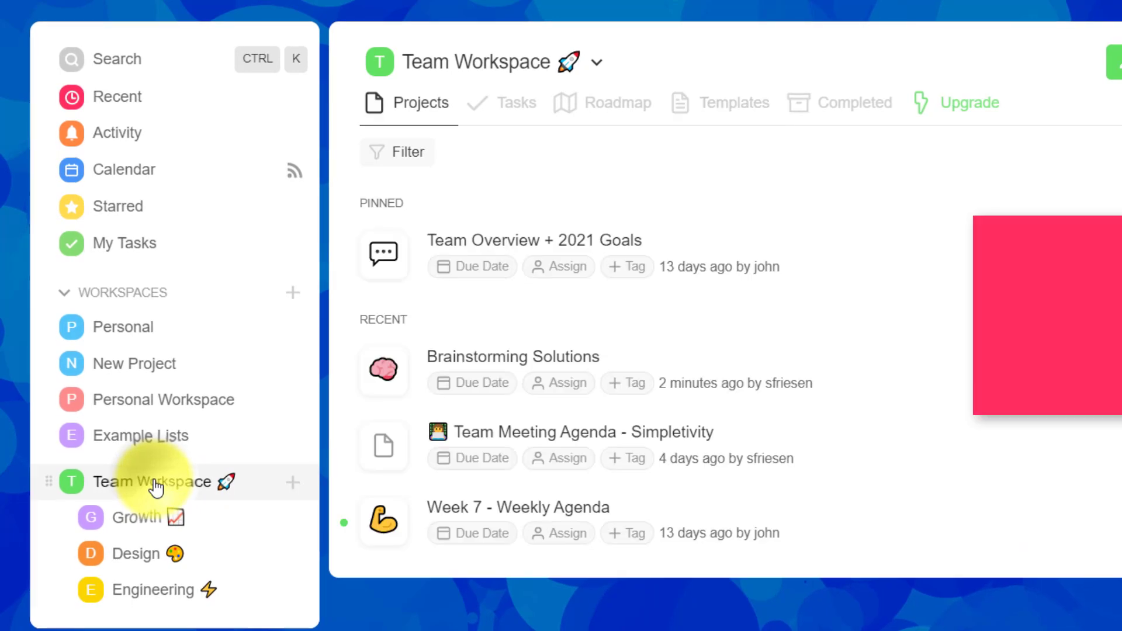